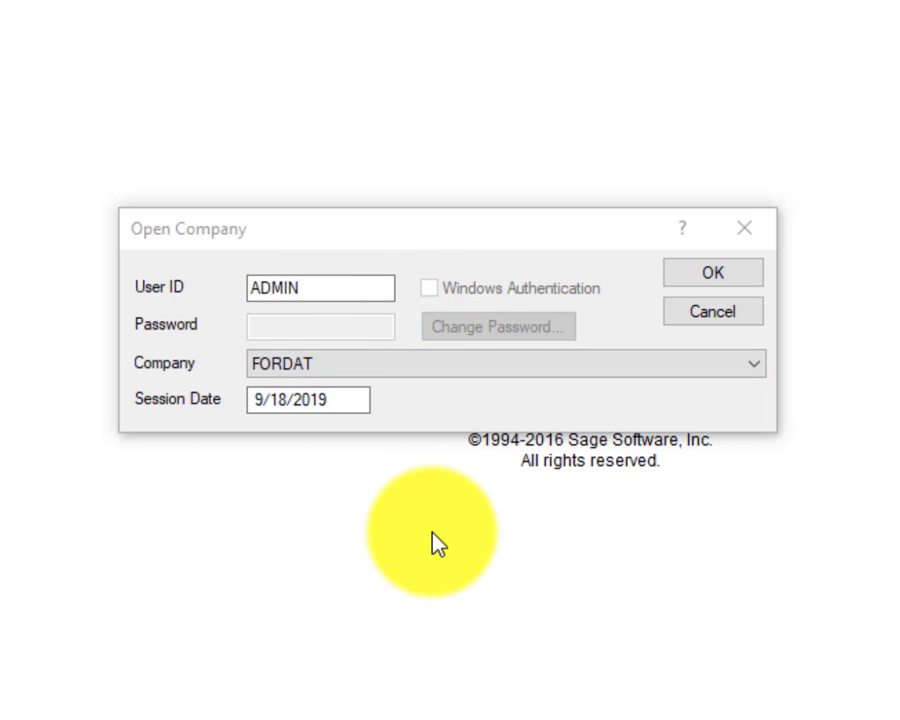
Switch to the Database Setup window and select the FORSYS system database
mouse_move(0, 330)
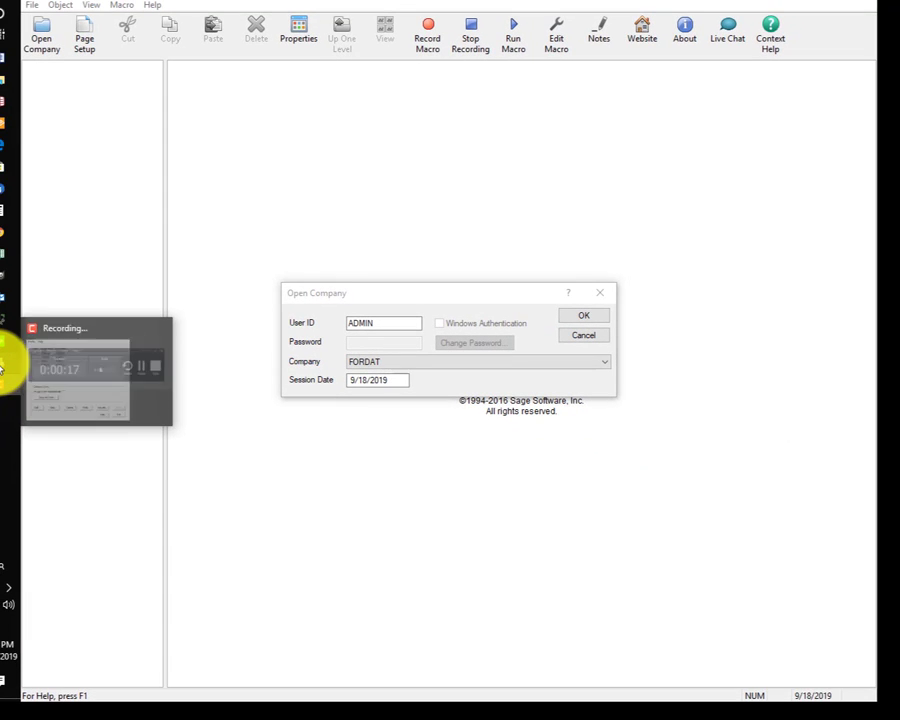
left_click(3, 366)
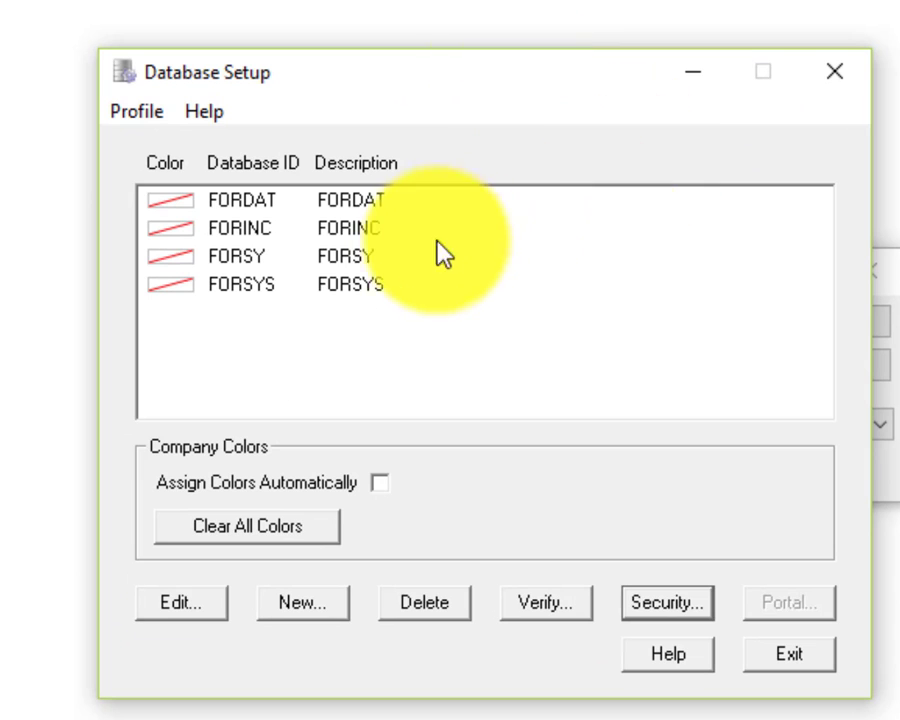
left_click(248, 293)
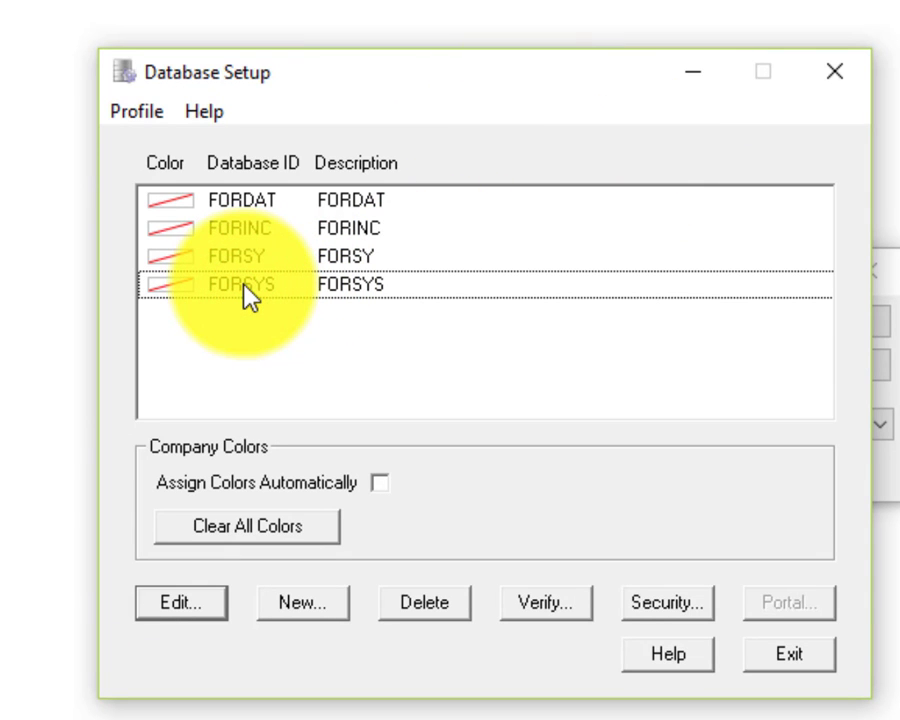
left_click_drag(490, 82, 583, 588)
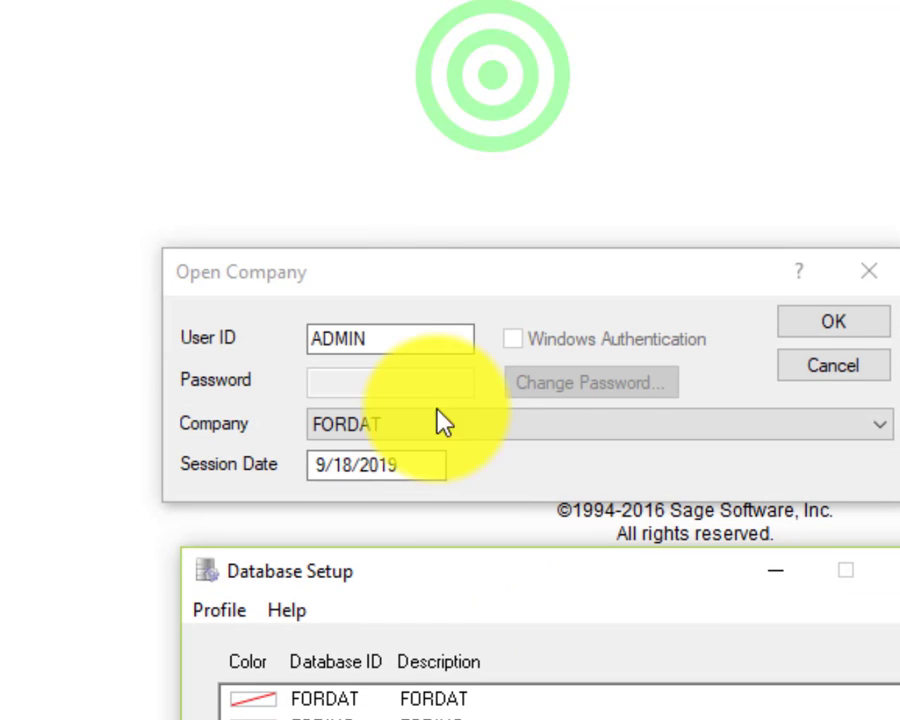
left_click_drag(507, 569, 420, 55)
Enable application security in the FORSYS database profile, turn it back off and close the profile
left_click(182, 600)
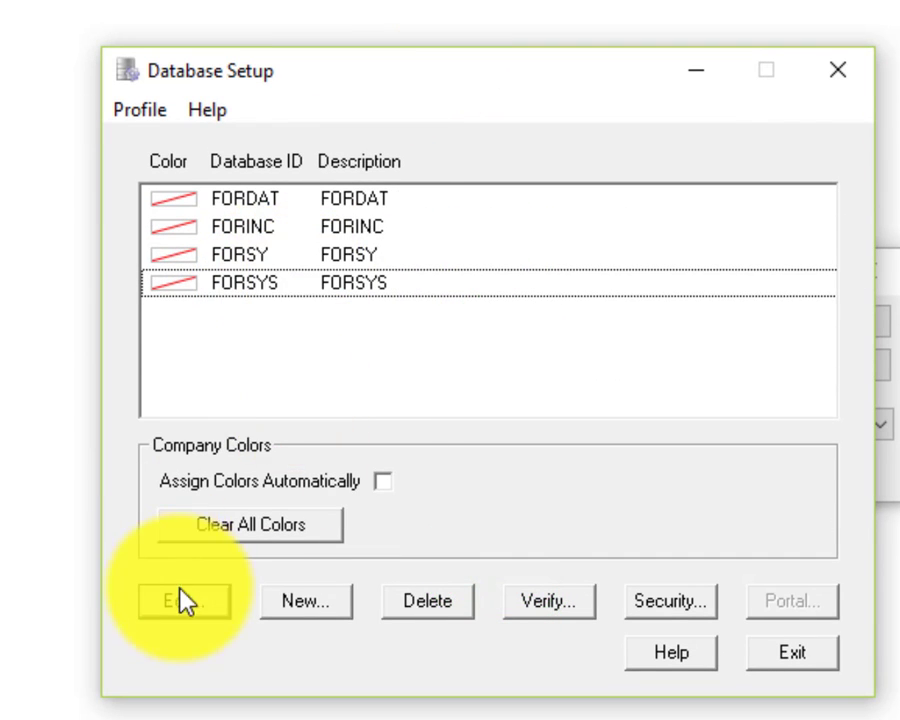
left_click(190, 604)
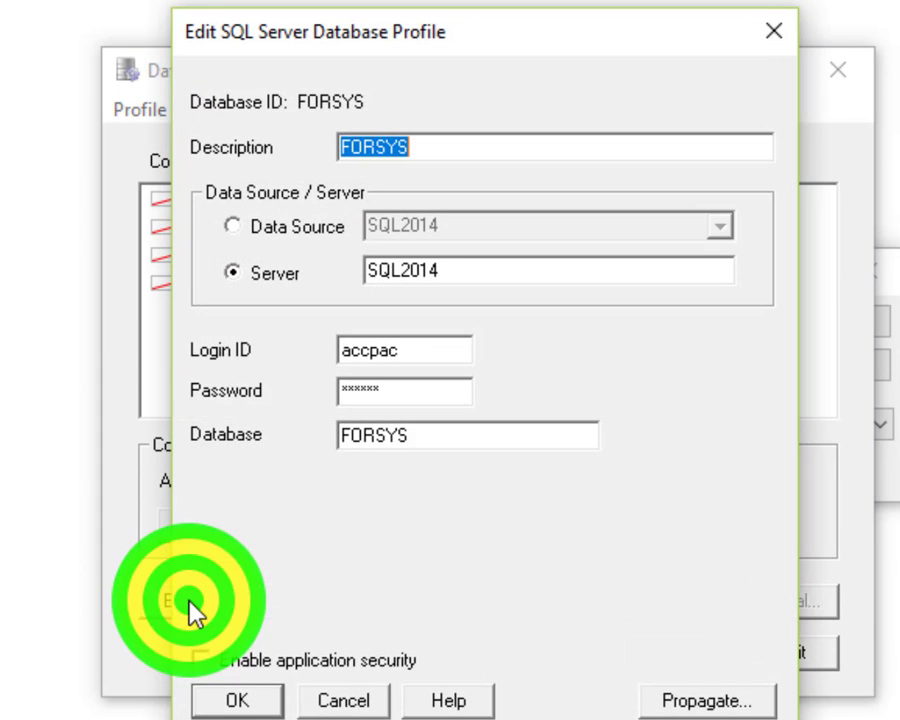
left_click(201, 660)
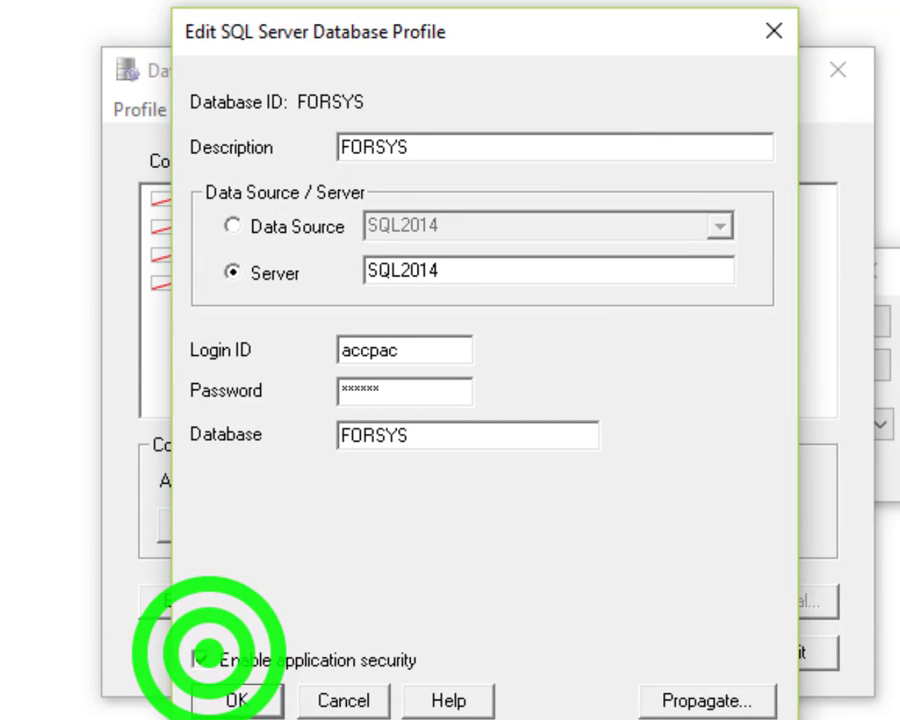
left_click(281, 660)
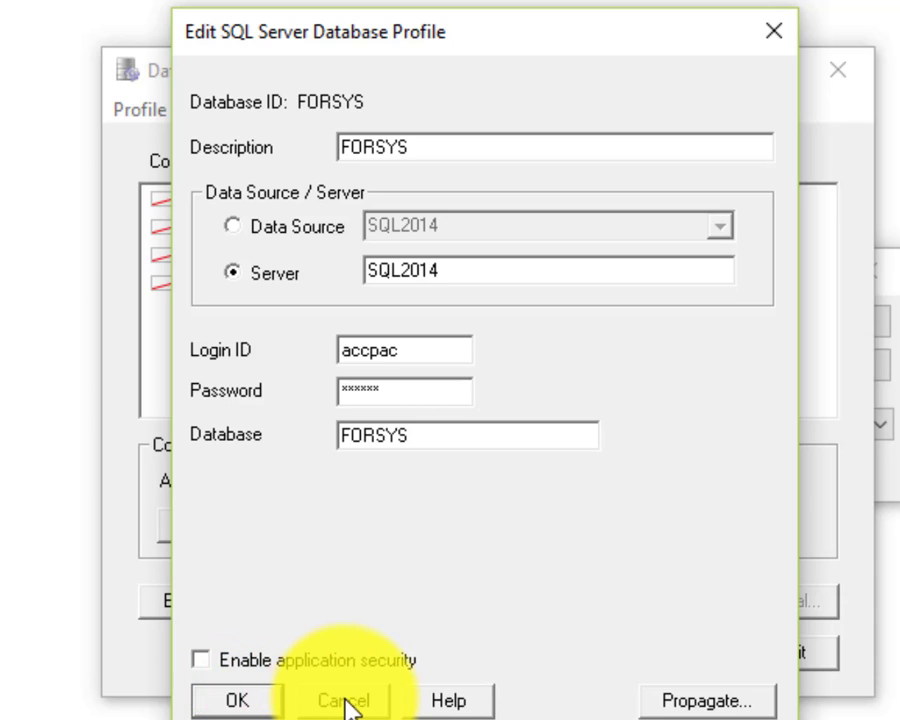
left_click(250, 703)
Review the advanced security settings for the FORSYS database and exit Database Setup
left_click(676, 601)
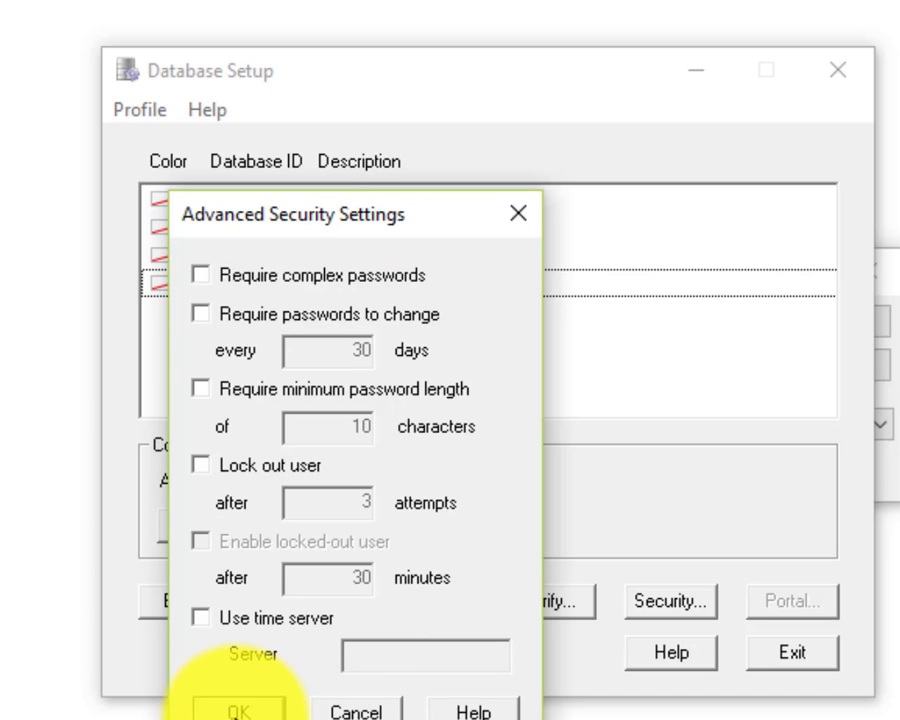
left_click(236, 705)
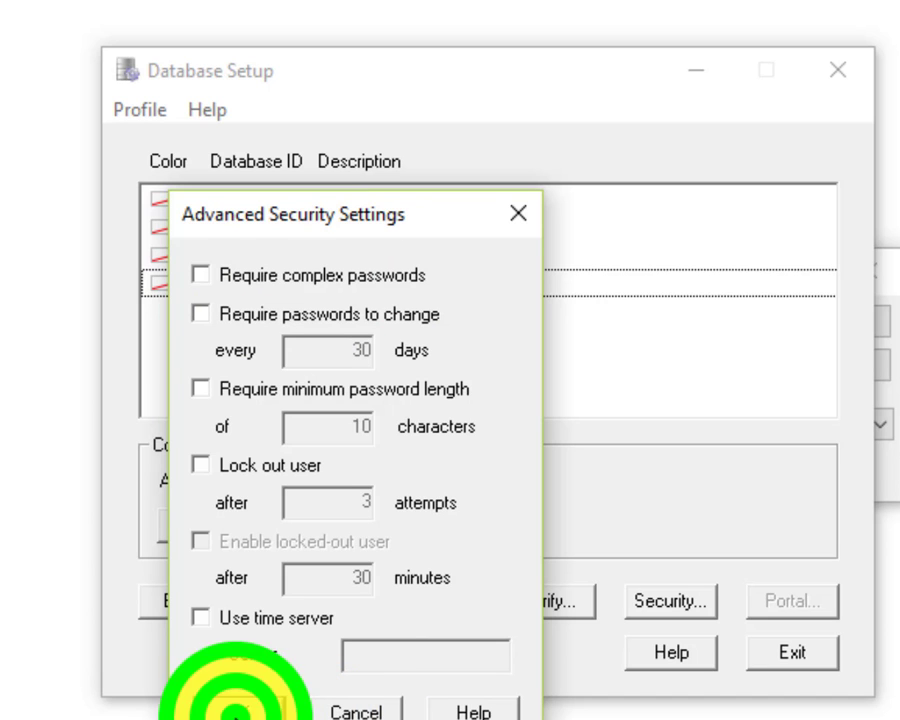
left_click(818, 656)
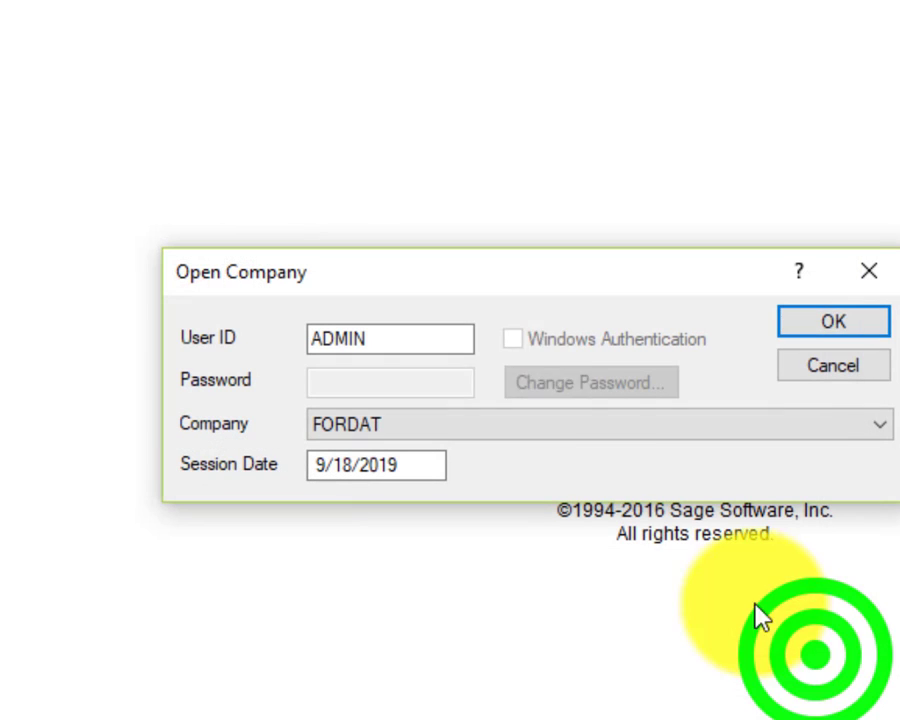
Sign in to company FORDAT as ADMIN with session date 9/18/2019 and dismiss the license list
left_click(800, 328)
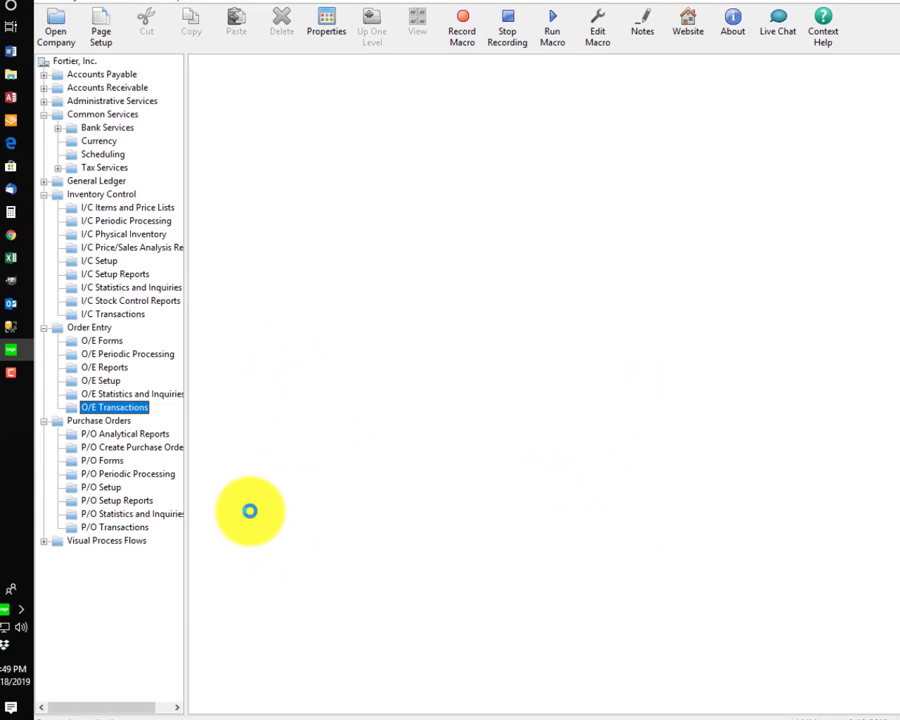
left_click(598, 434)
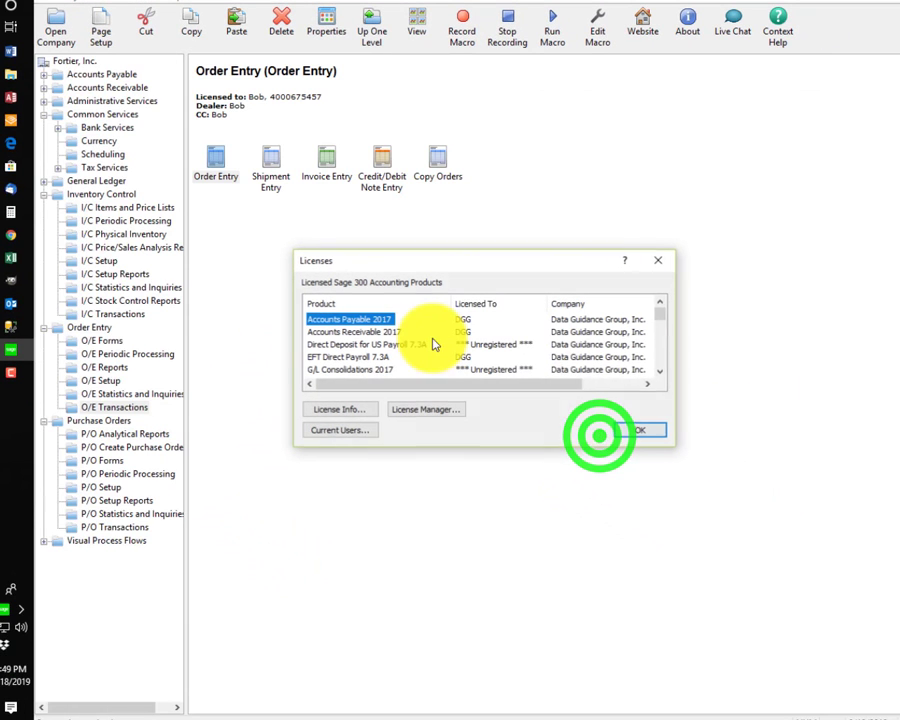
left_click(641, 431)
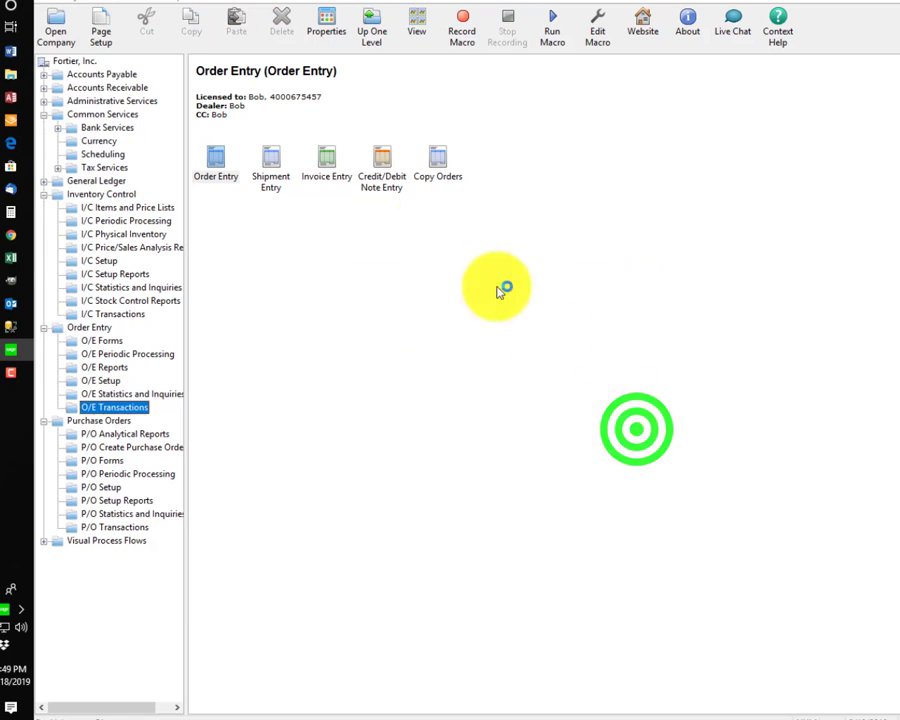
Open Security Groups from Administrative Services
left_click(66, 104)
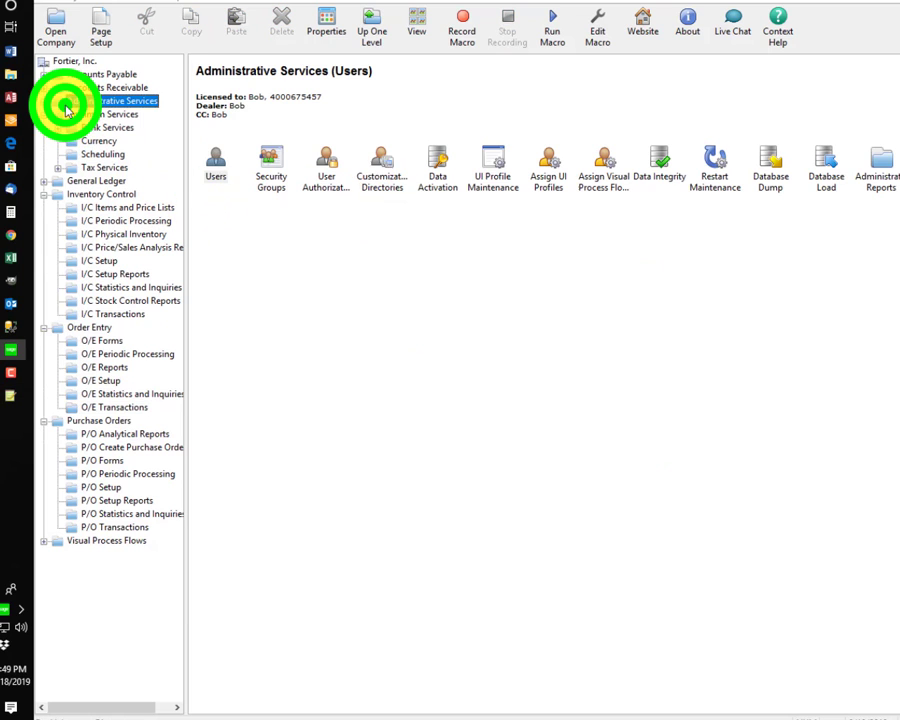
left_click(268, 158)
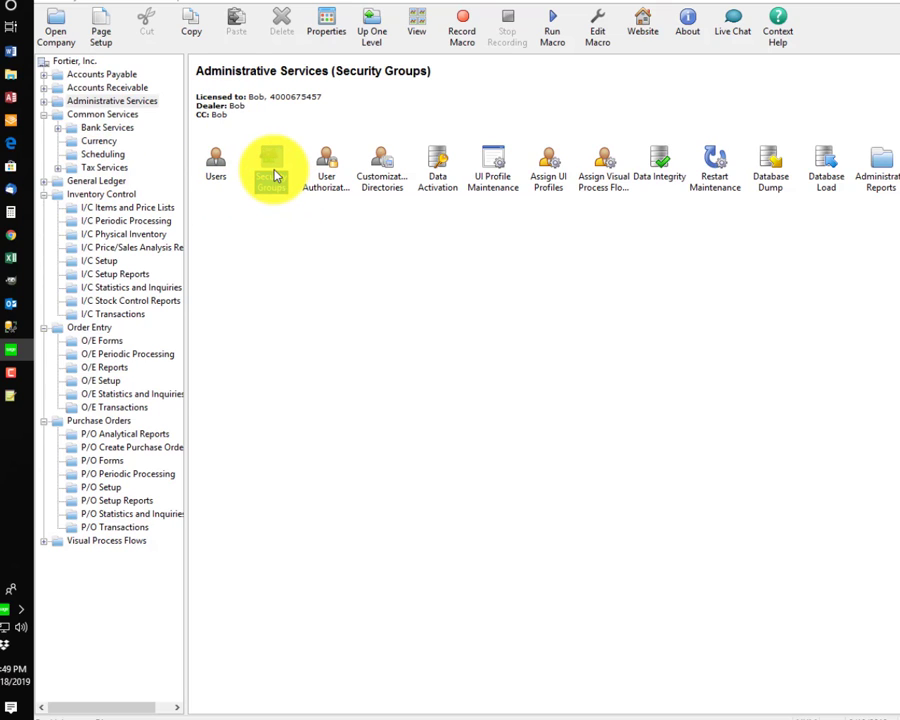
double_click(276, 175)
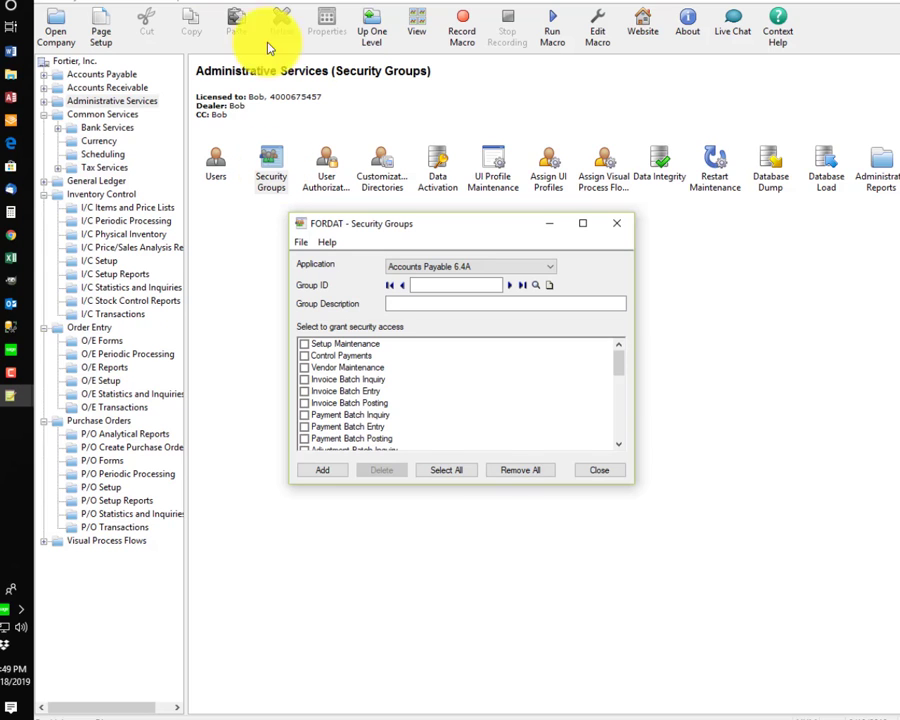
Look through the existing security groups and their access rights for Accounts Payable 6.4A
left_click(549, 266)
left_click(550, 268)
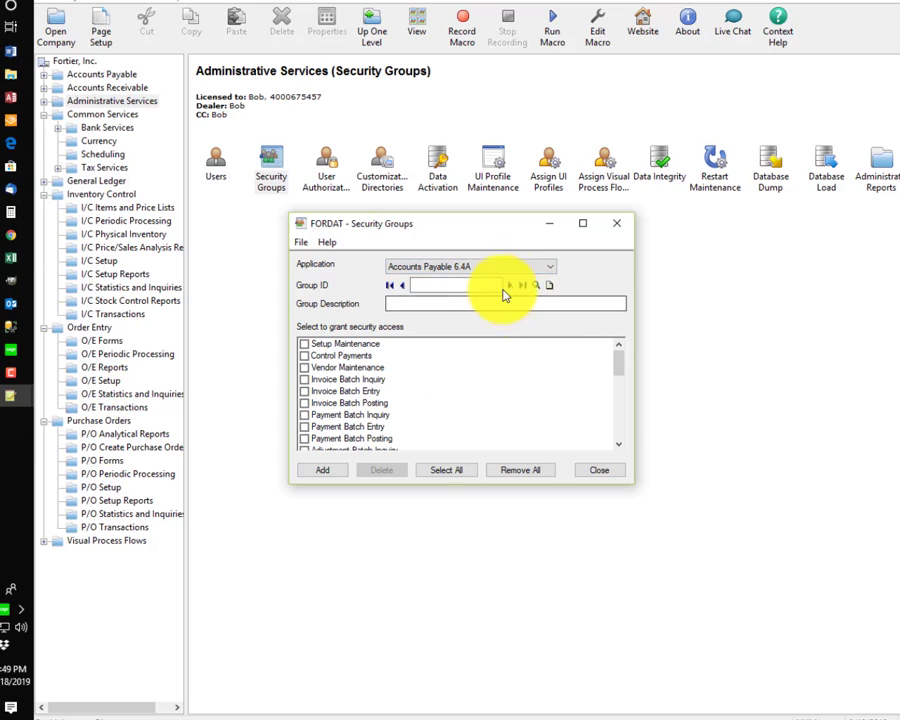
left_click(510, 287)
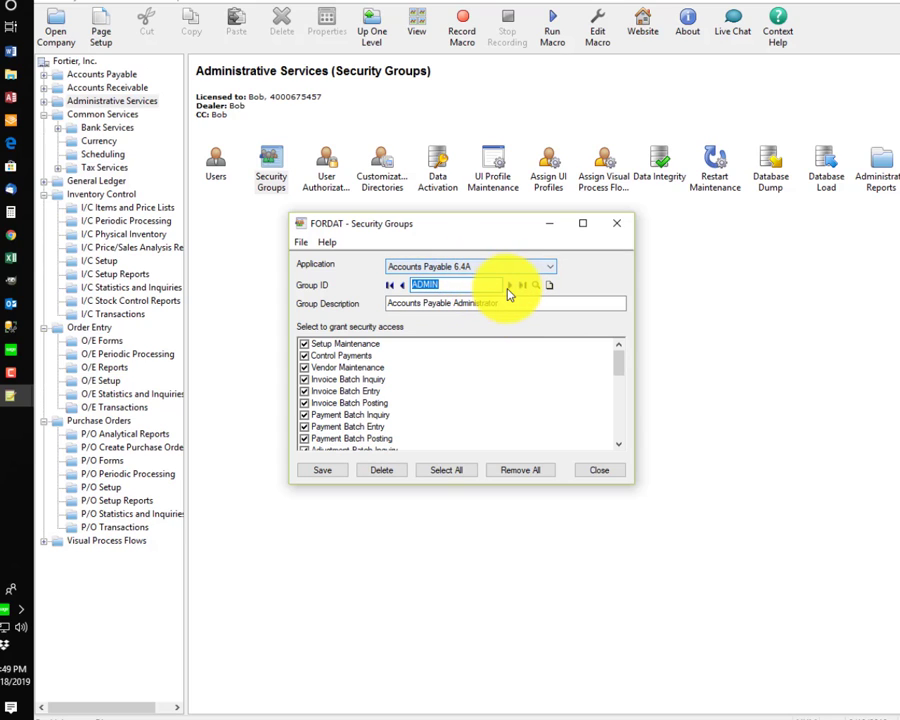
left_click(508, 289)
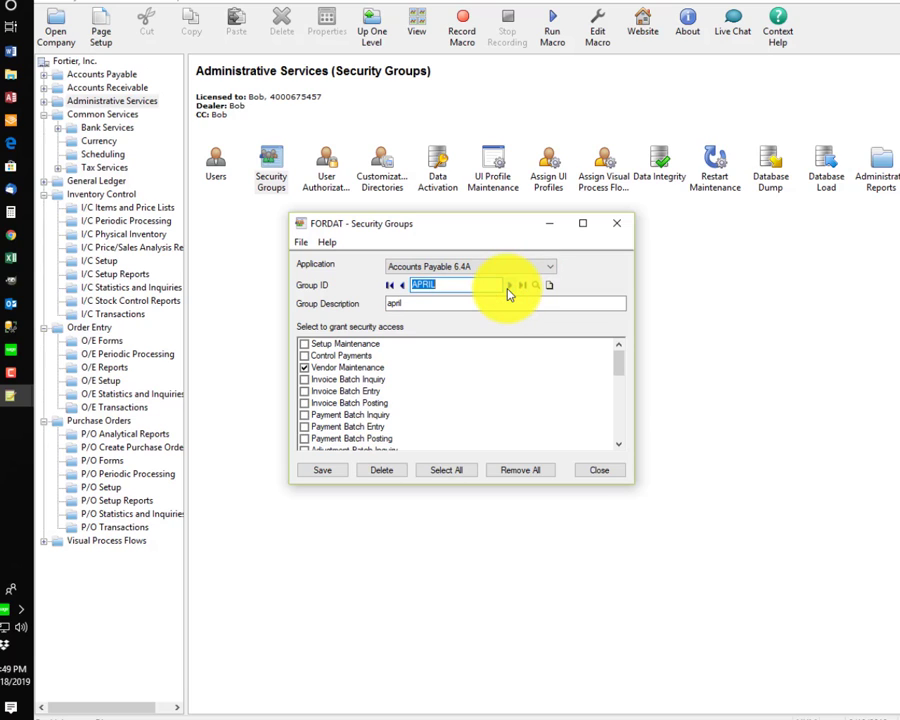
left_click(507, 287)
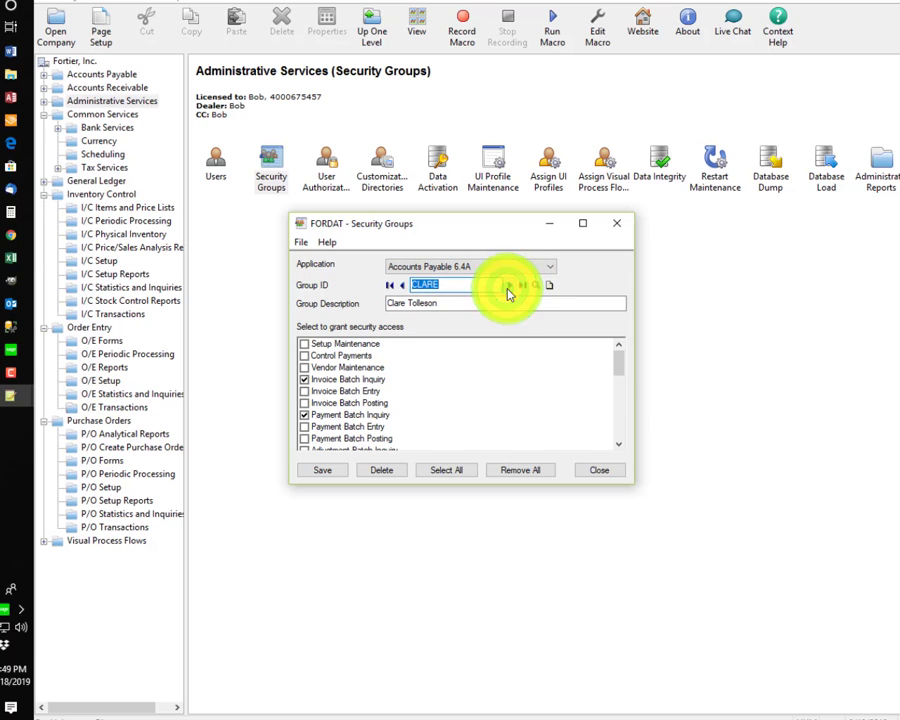
left_click(507, 287)
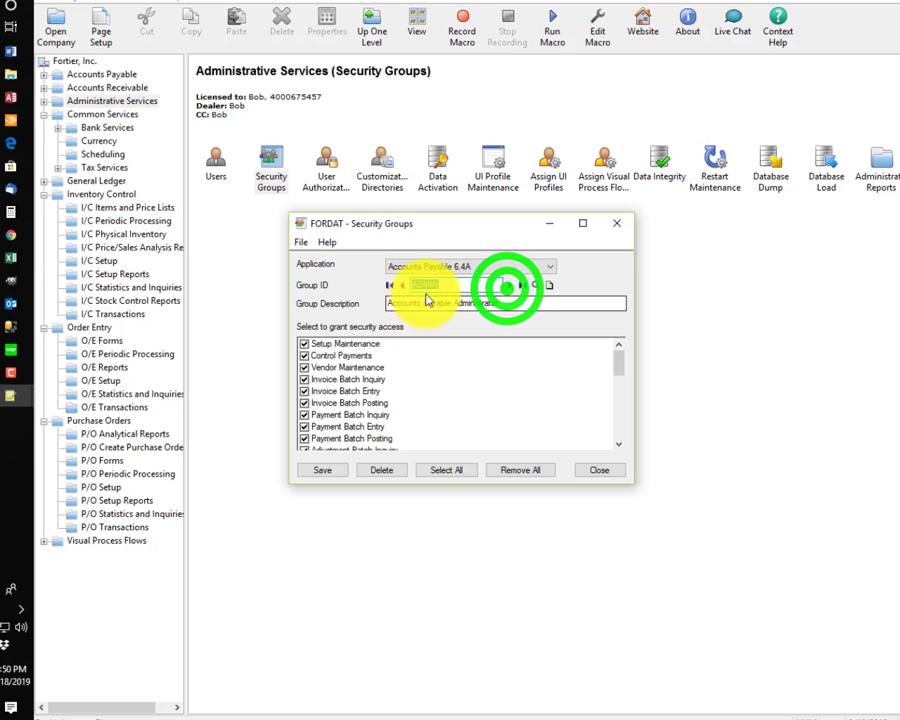
Grant the Accounts Payable ADMIN group every remaining access right from Check Printing through Sage 300 Web API, and save it
left_click(618, 366)
left_click_drag(618, 366, 622, 450)
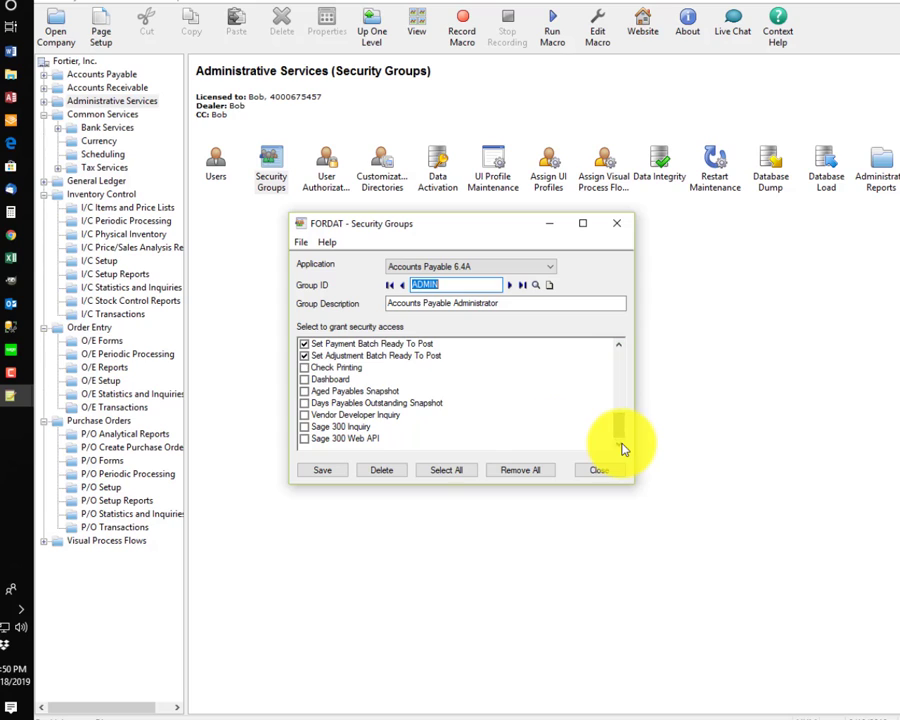
left_click(312, 344)
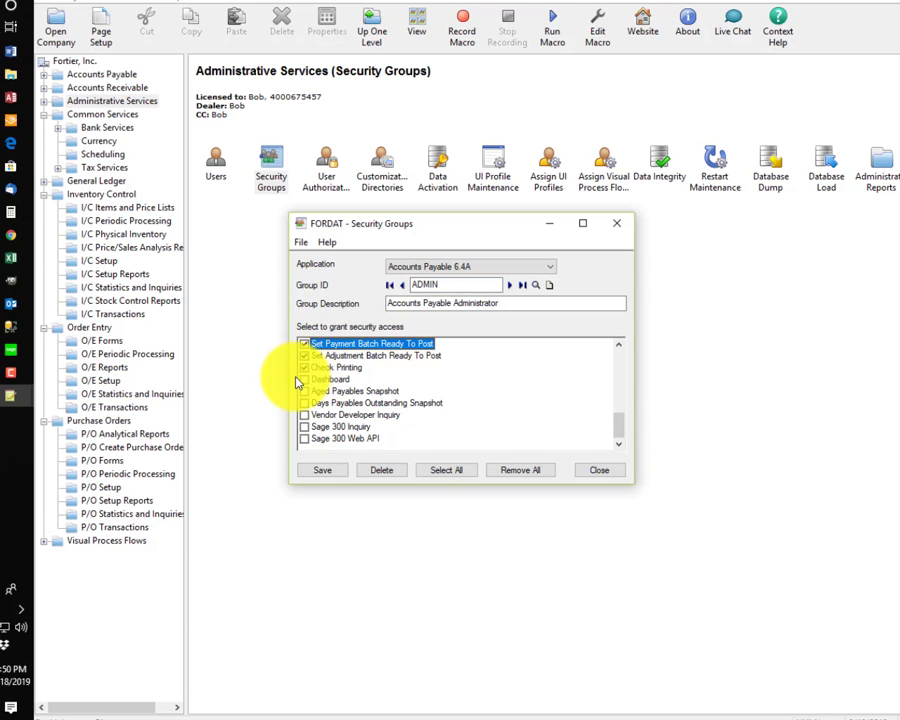
left_click(303, 392)
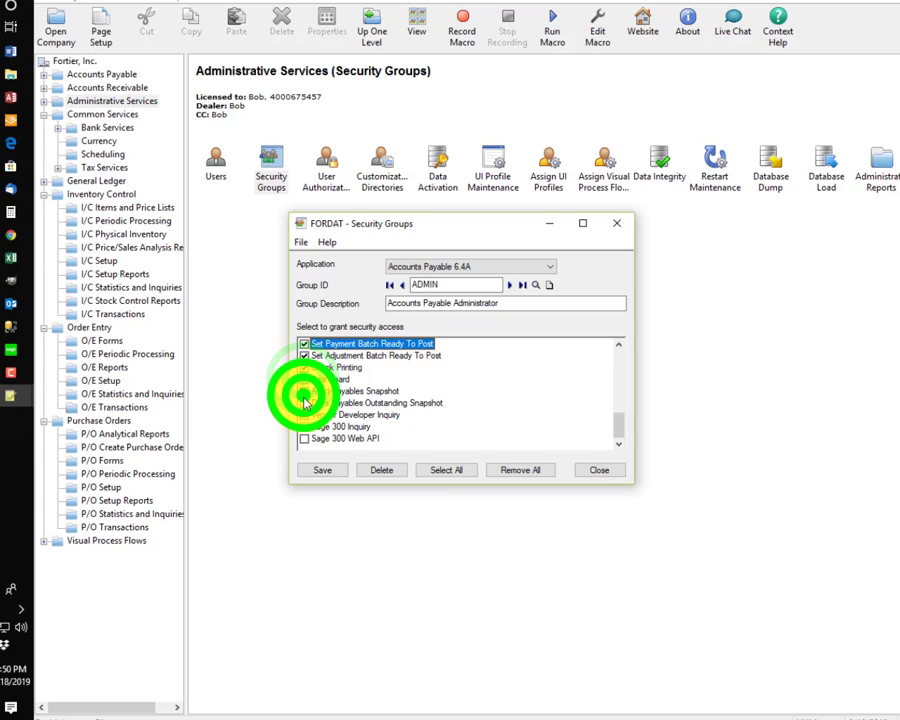
left_click(304, 403)
left_click(305, 415)
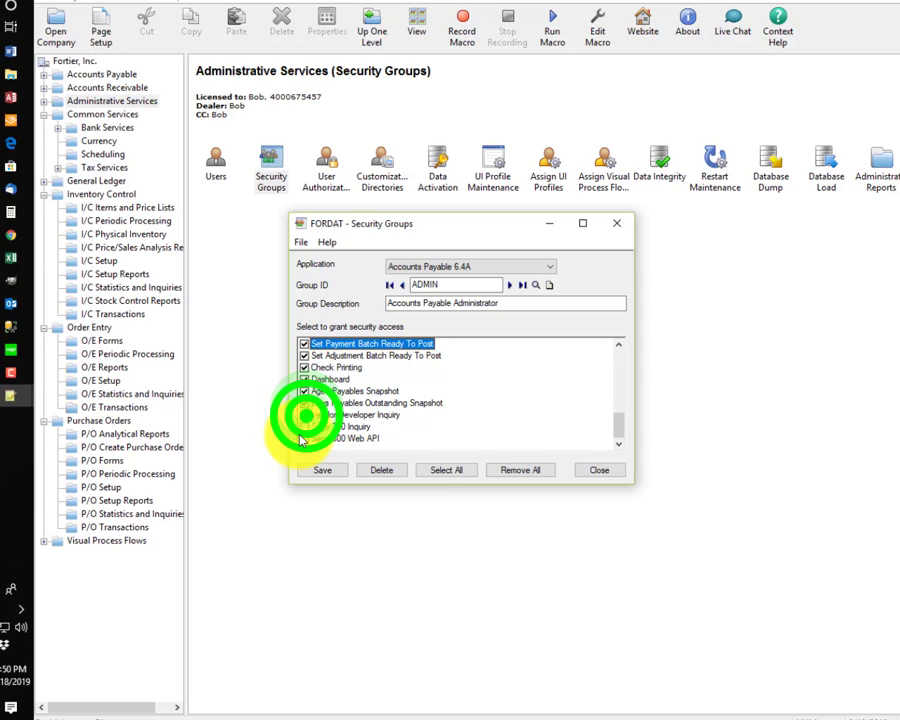
left_click(305, 427)
left_click(305, 438)
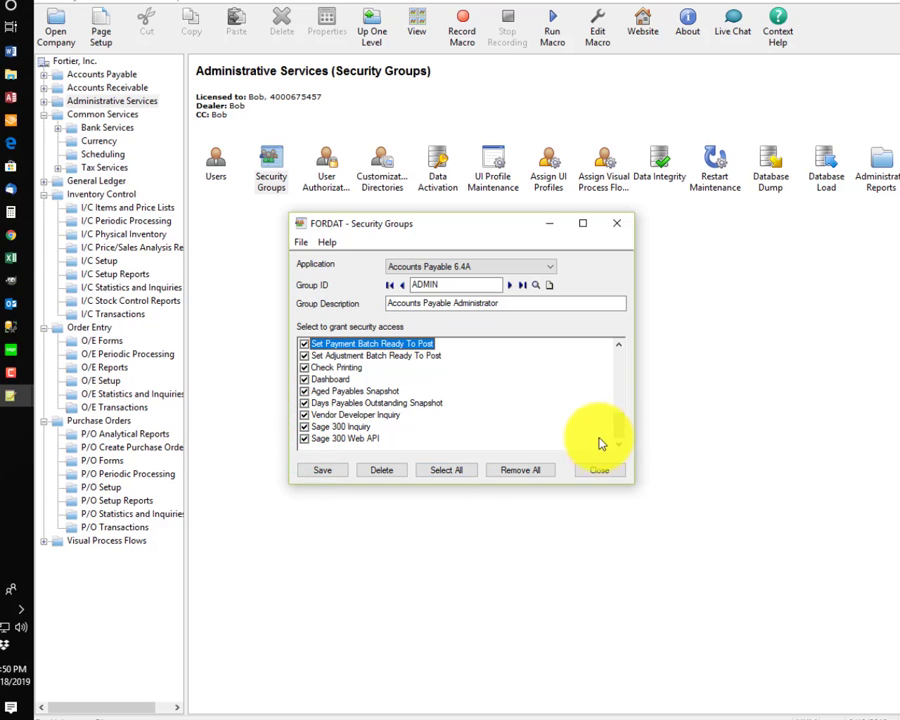
mouse_move(619, 425)
left_mouse_down()
mouse_move(618, 337)
mouse_move(619, 440)
left_mouse_up()
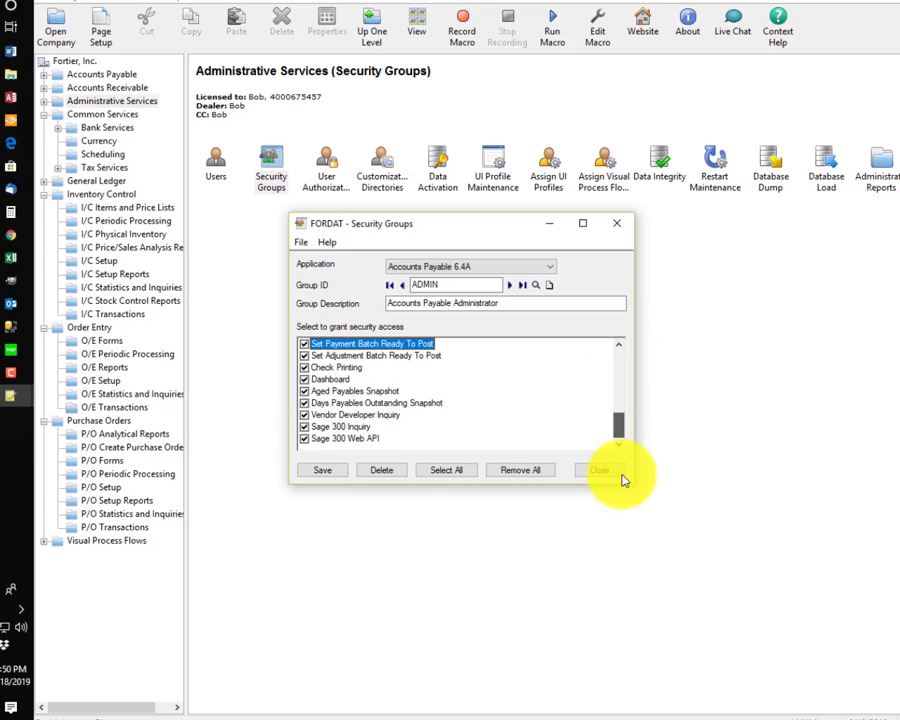
left_click(316, 477)
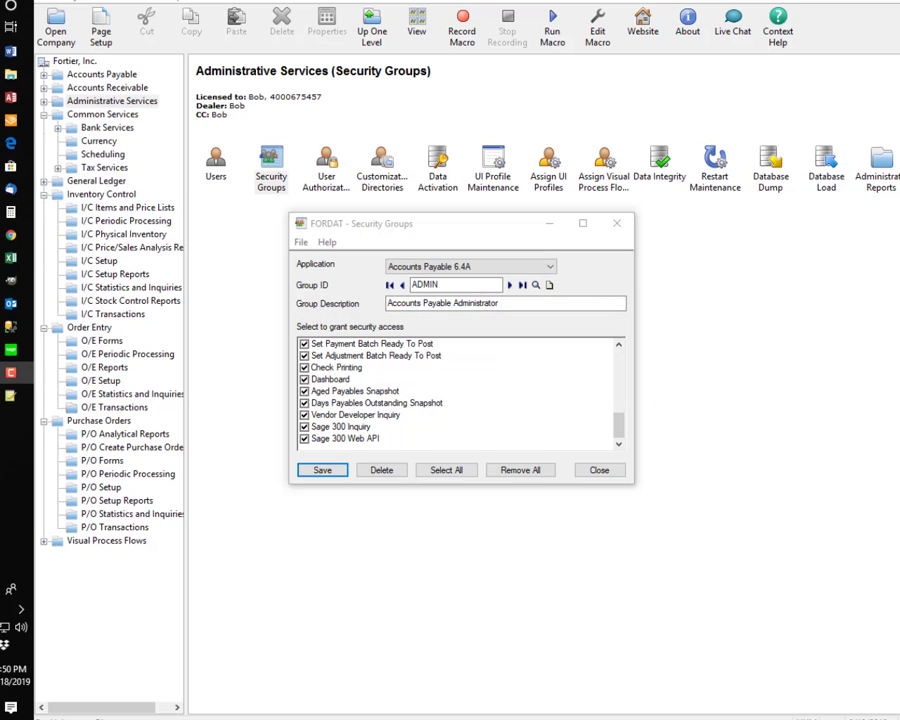
Check the next Accounts Payable groups and start a new group with the ID CLERK
left_click(509, 285)
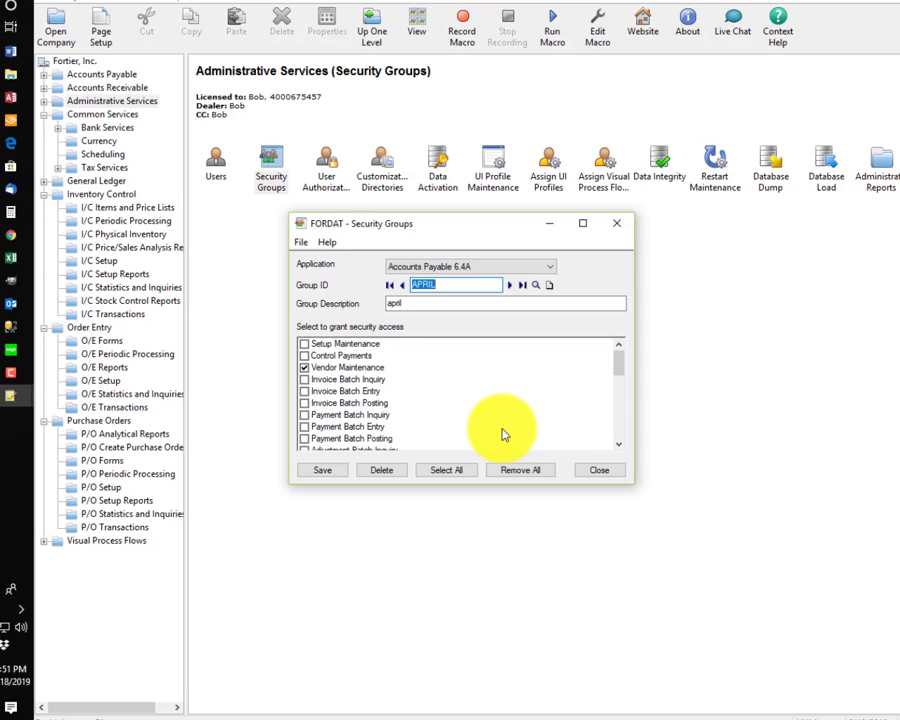
left_click(515, 286)
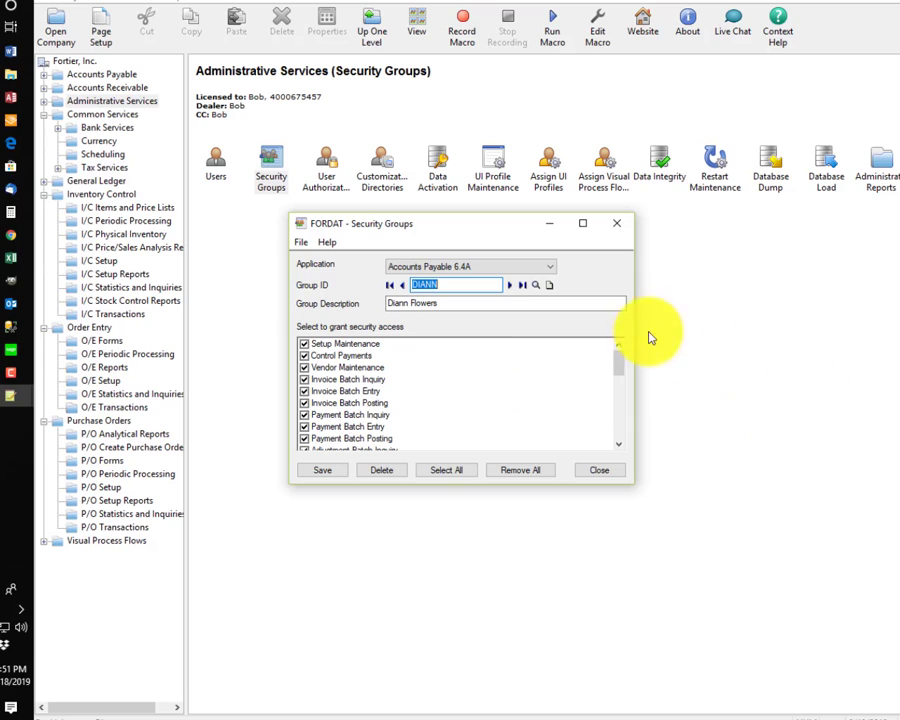
left_click(541, 286)
type("CLERK")
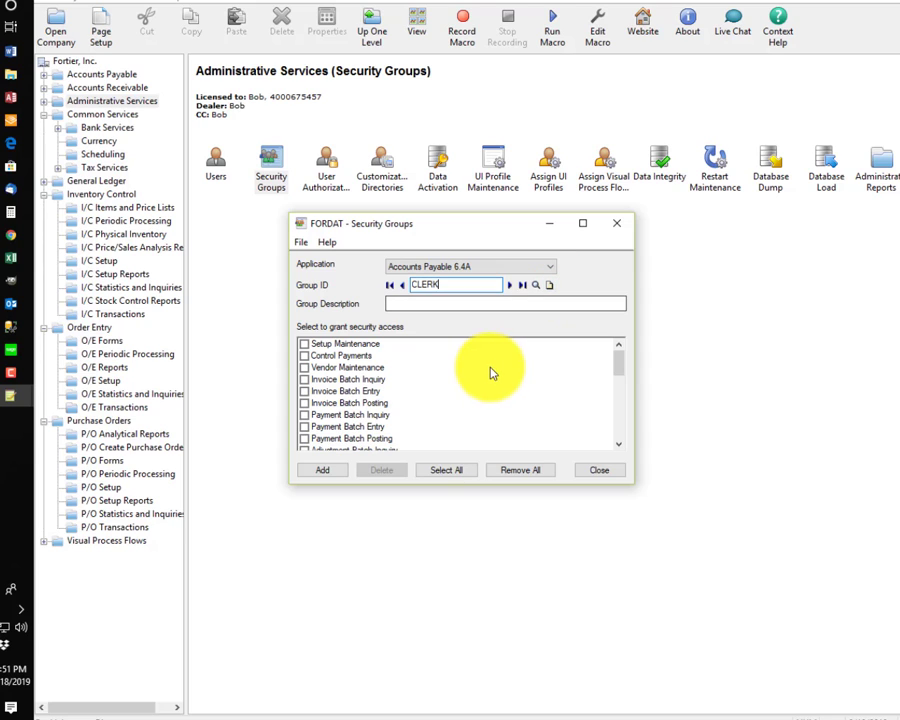
Grant the CLERK group Inquiry and Entry access for Invoice, Payment and Adjustment batches, leaving out all Posting rights
left_click(306, 379)
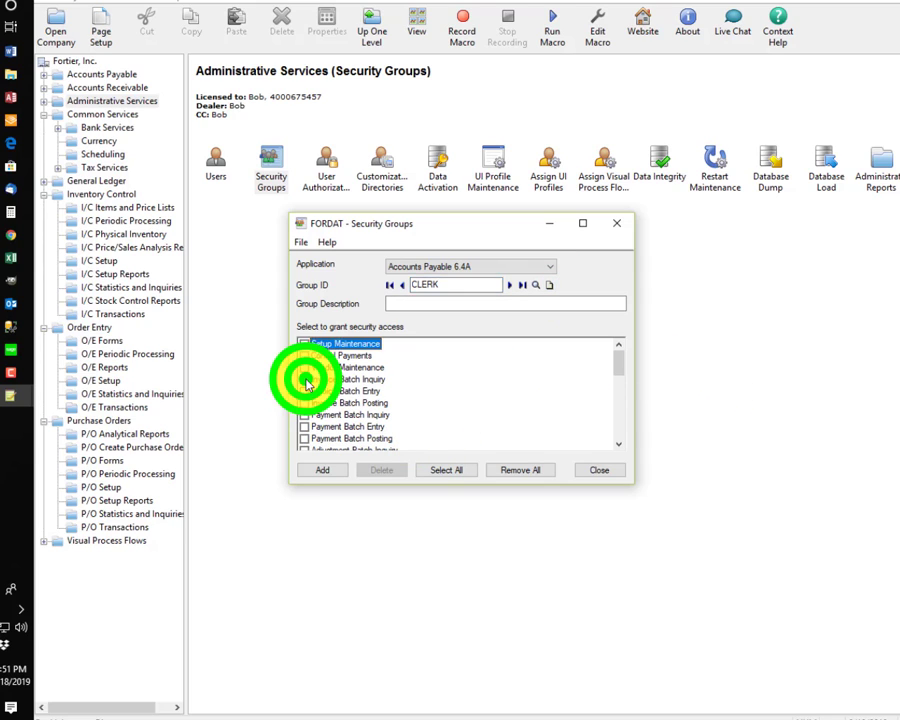
left_click(305, 391)
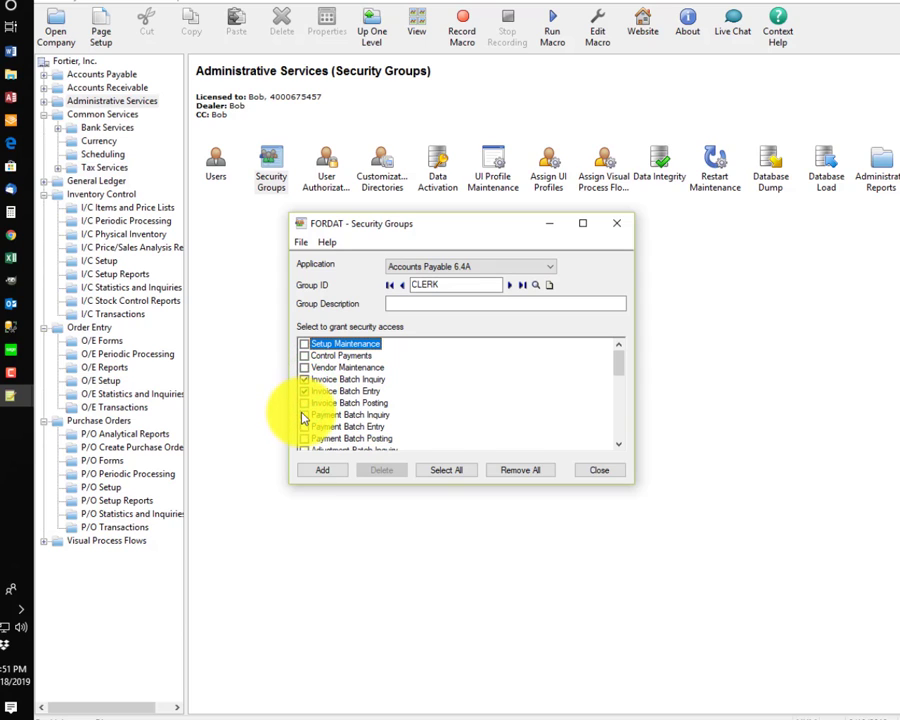
left_click(303, 415)
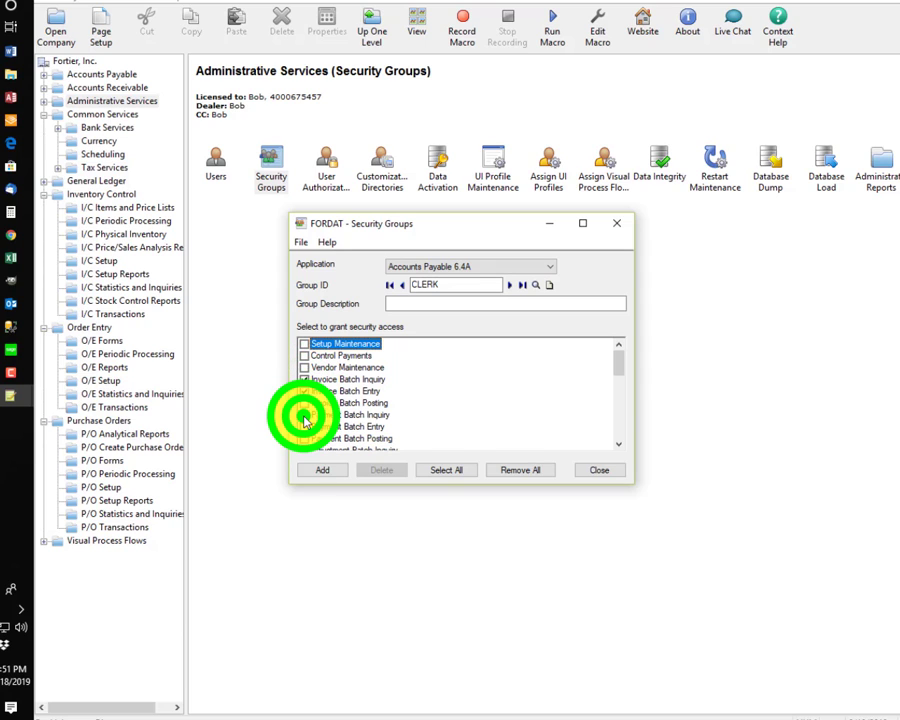
left_click(616, 443)
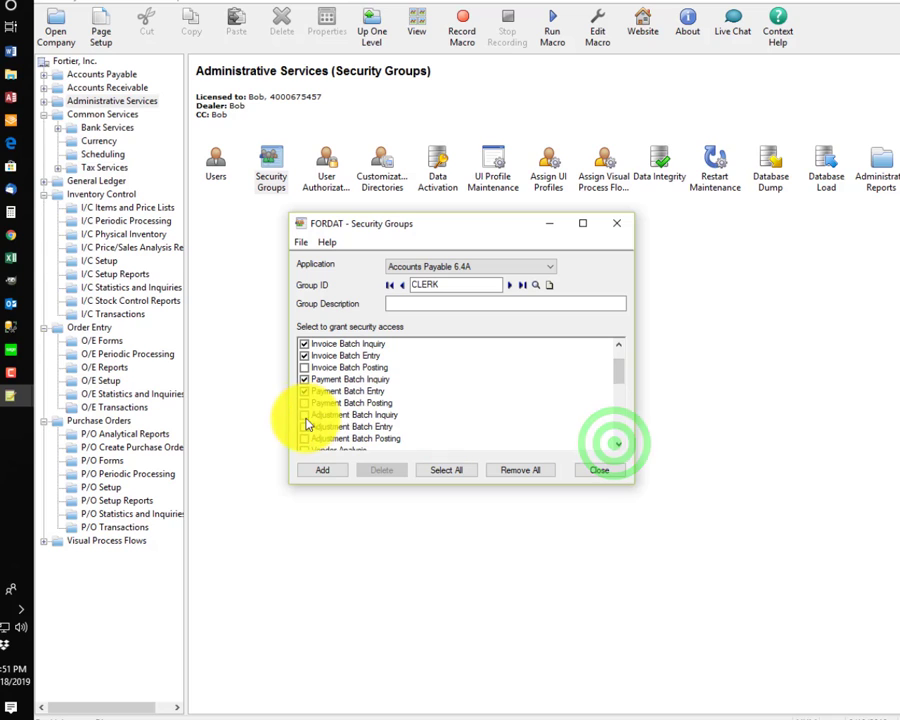
left_click(304, 414)
left_click(304, 426)
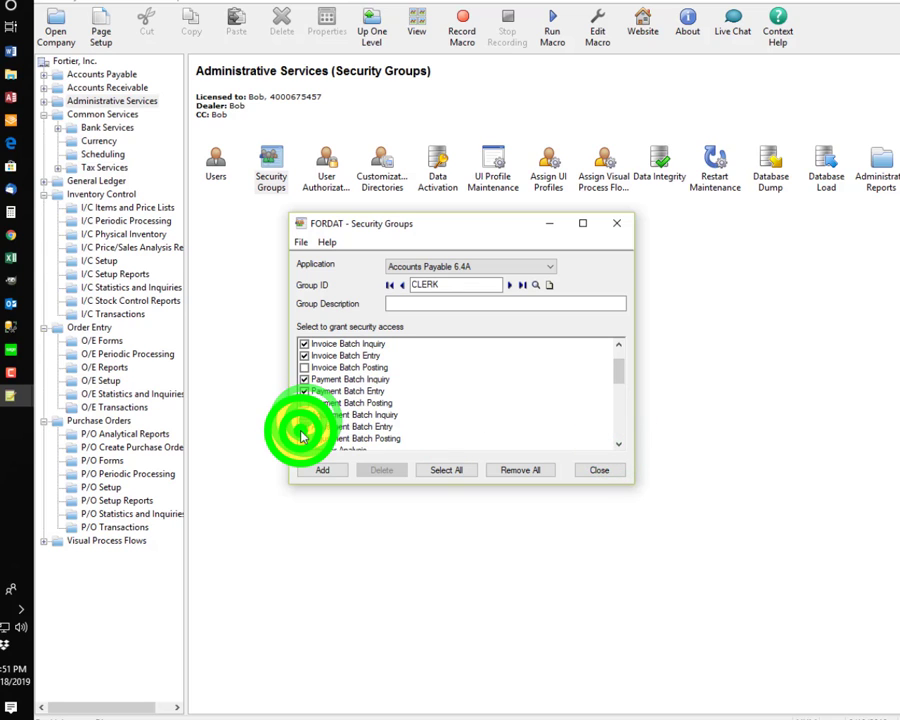
left_click(616, 443)
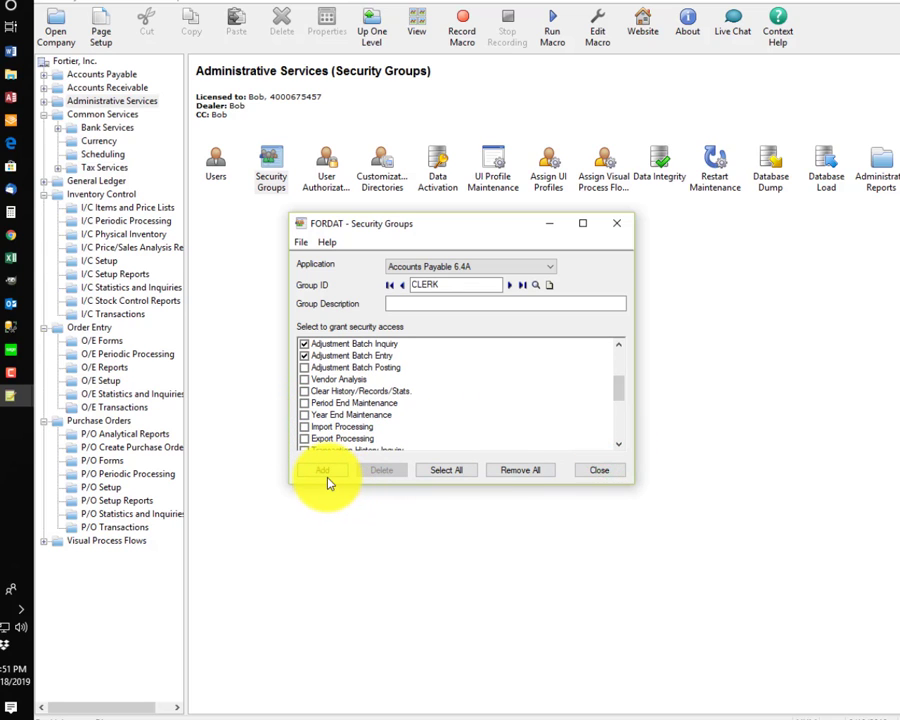
Give the CLERK group the description AP Clerks and add it to Accounts Payable 6.4A
left_click(324, 474)
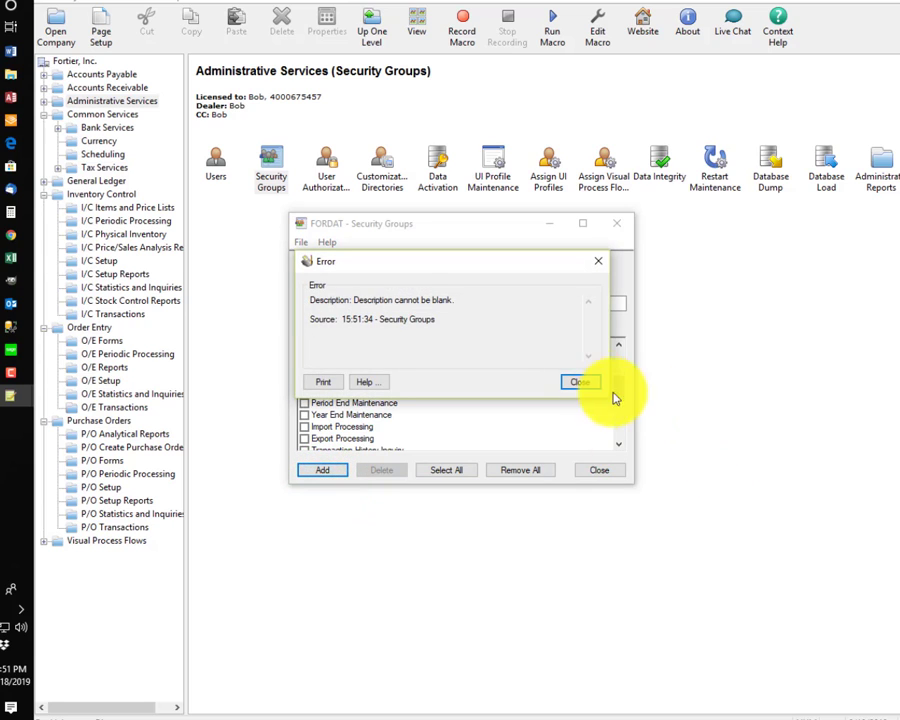
left_click(592, 381)
left_click(509, 298)
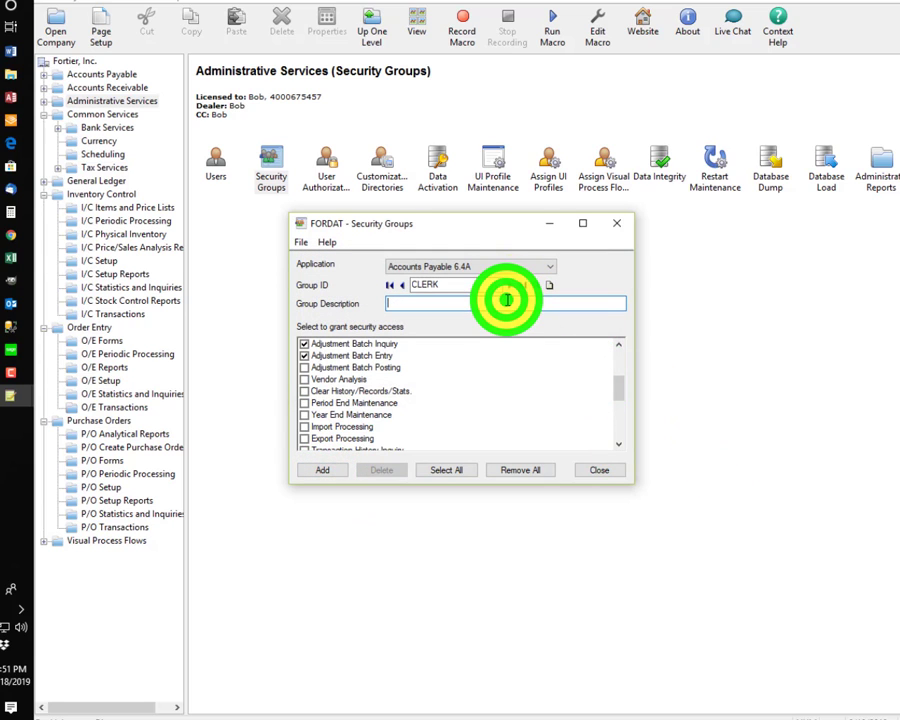
type("AP Clerks")
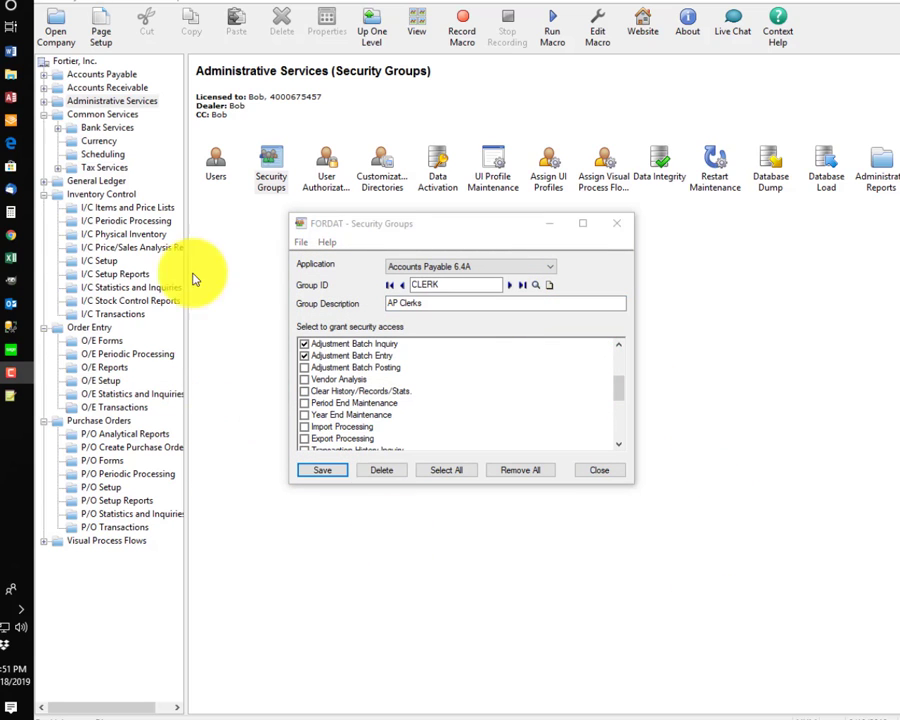
Open Users in Administrative Services and start a new user with ID CLERKAP and user name AP Clerk
left_click(214, 170)
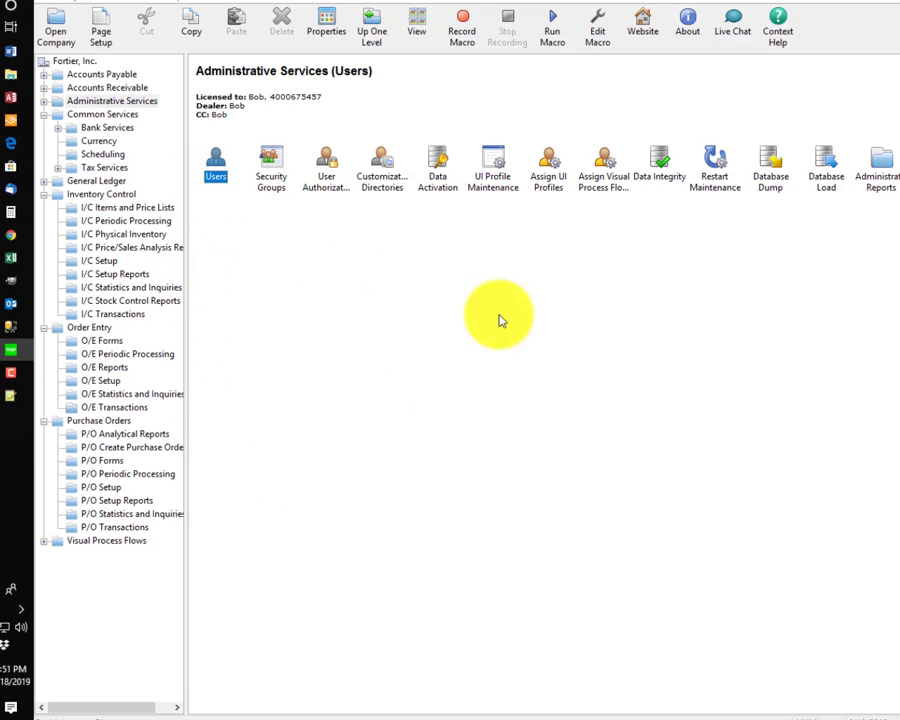
double_click(218, 163)
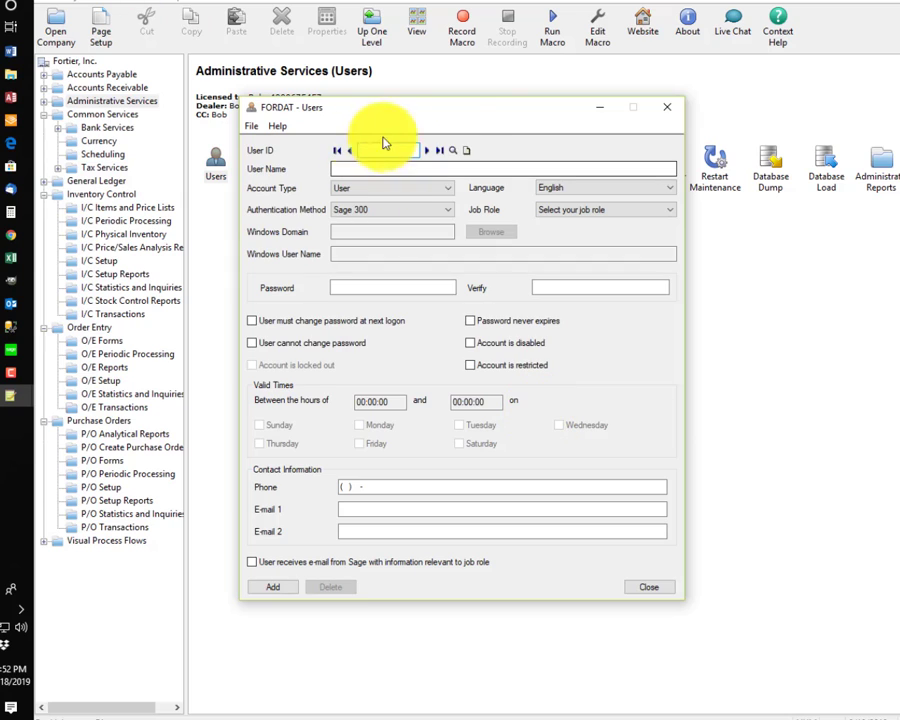
left_click(467, 153)
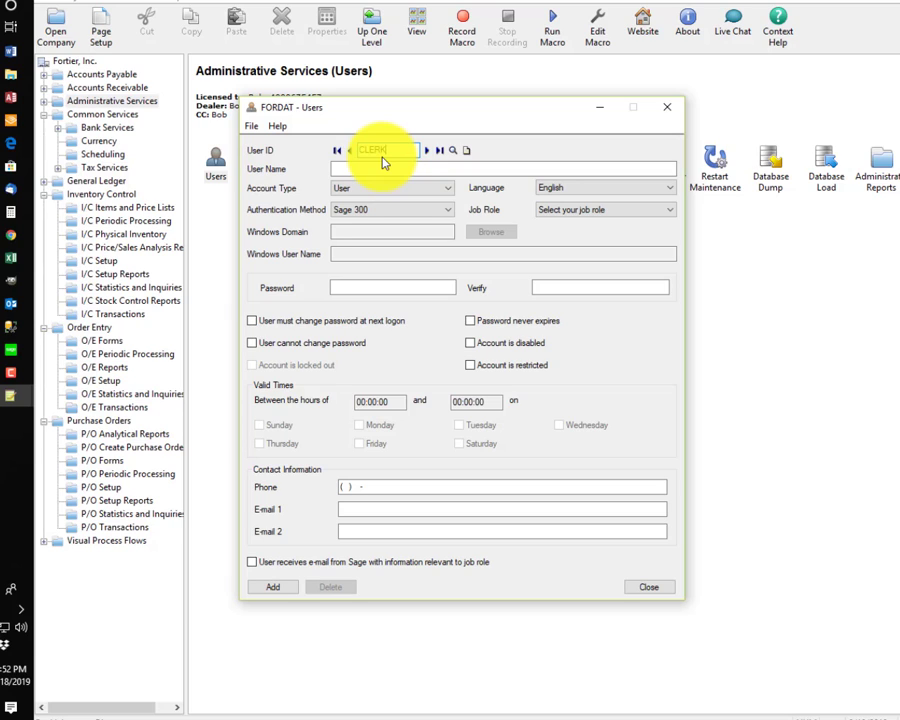
key("Tab")
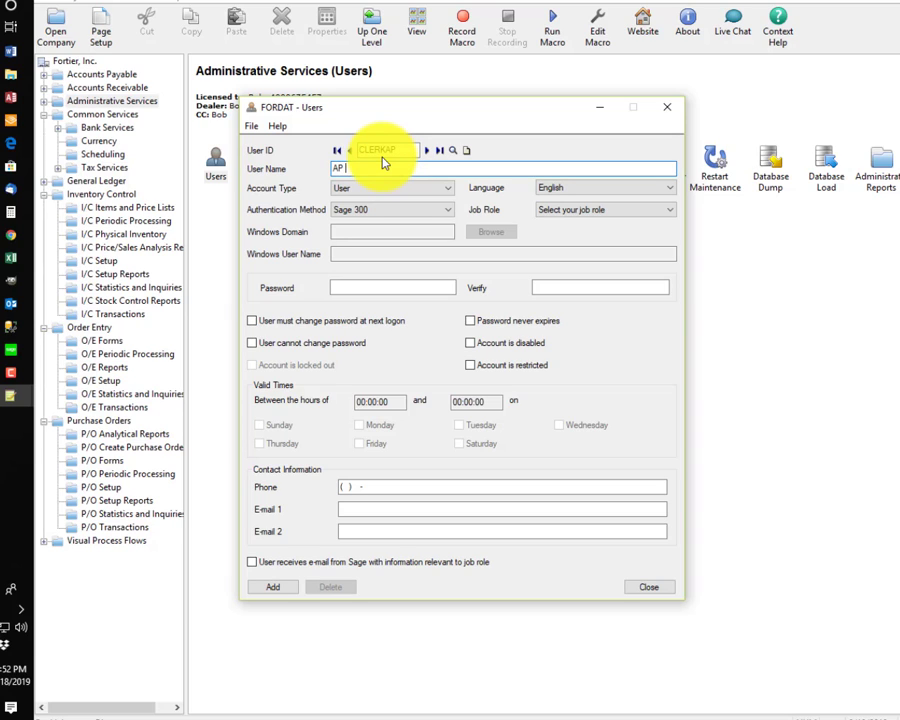
type("AP Clerk")
key("Tab")
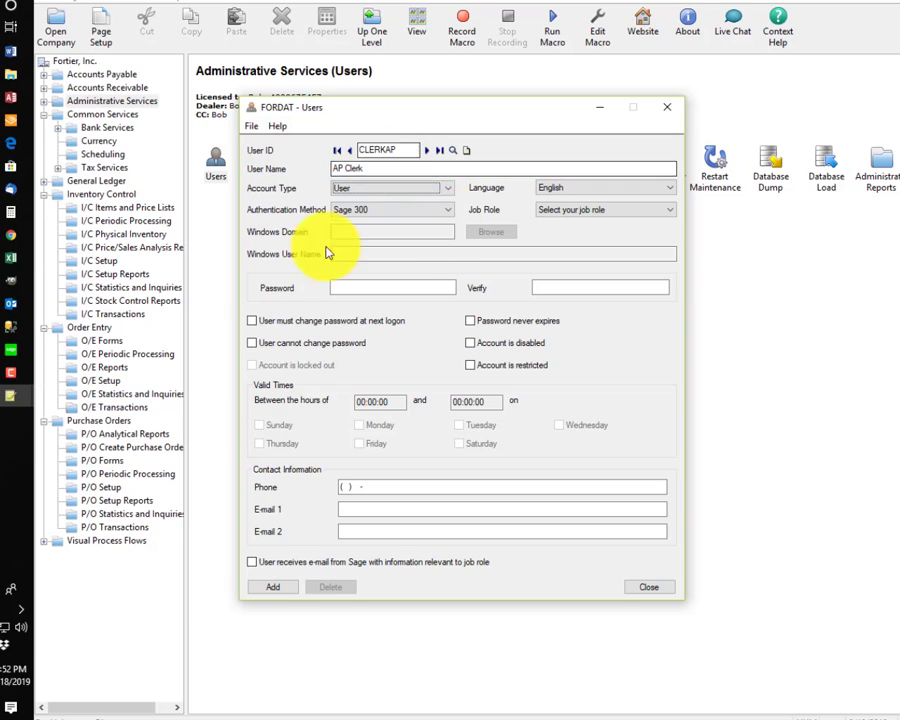
Enter and verify the new user's password, require a password change at next logon, and add the user
left_click(376, 287)
type("1")
key("Tab")
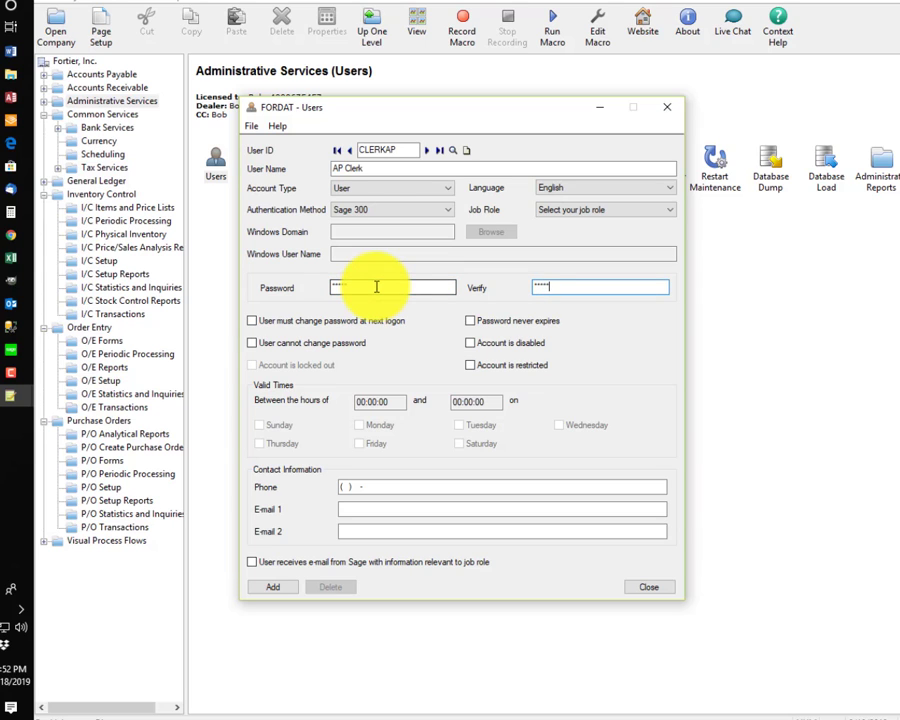
left_click(265, 321)
left_click(267, 343)
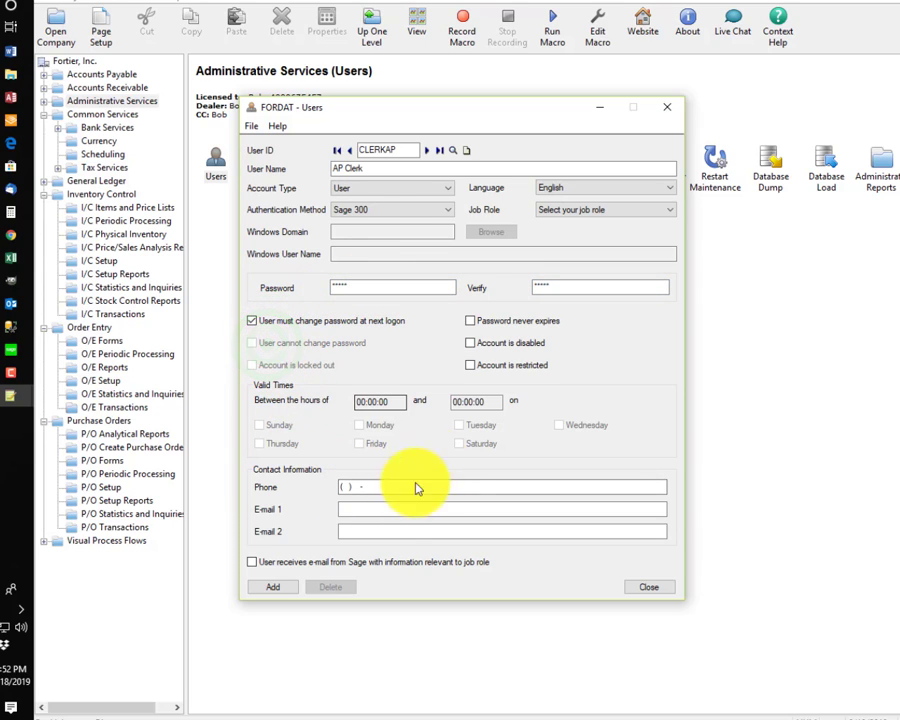
left_click(286, 587)
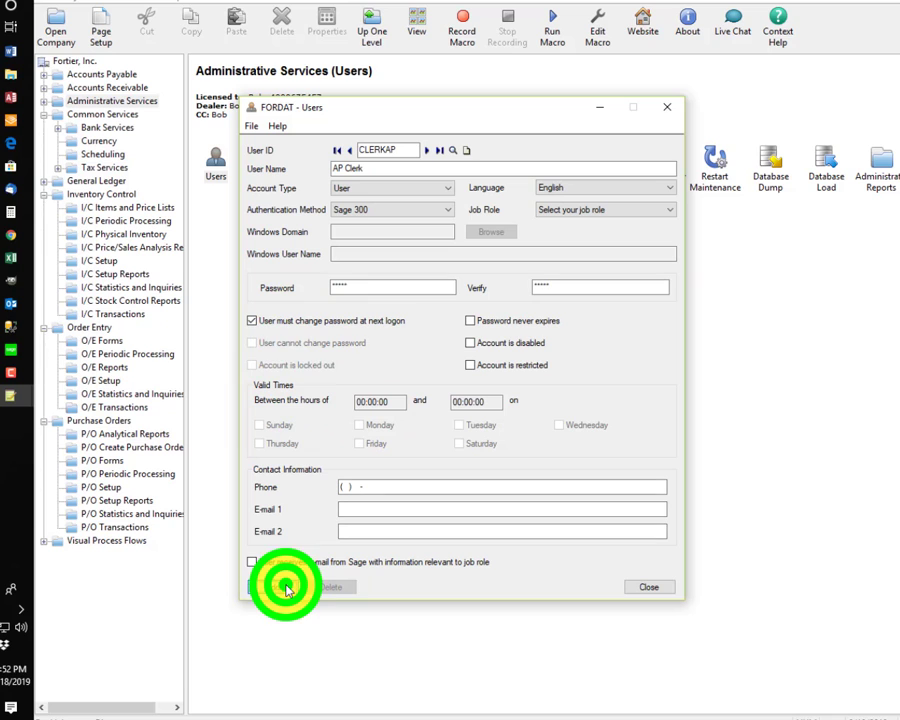
left_click(645, 590)
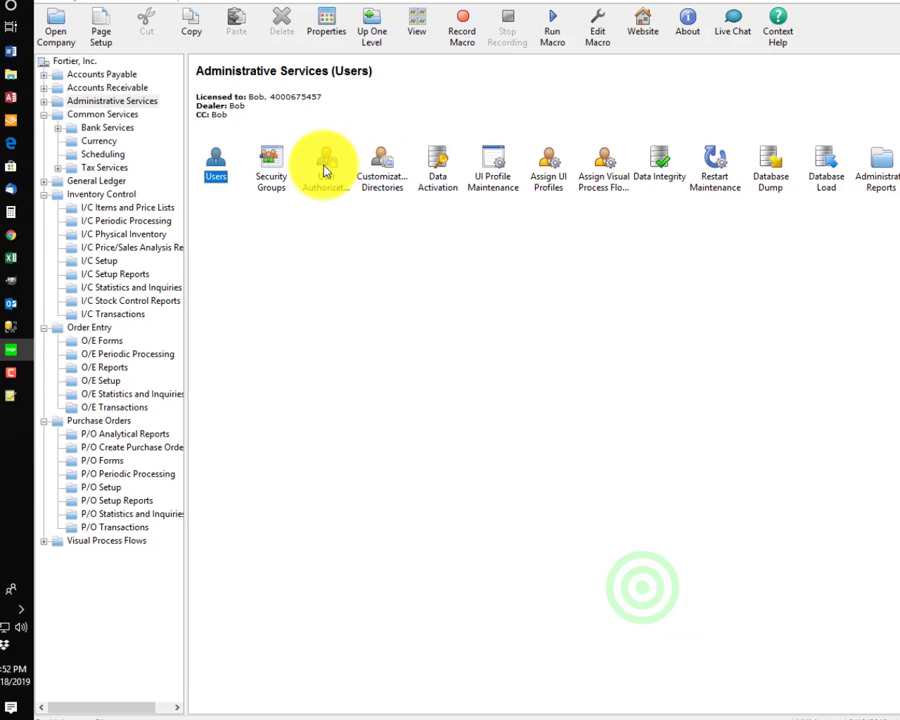
In User Authorizations, assign user CLERKAP the CLERK group for Accounts Payable 6.4A
left_click(325, 162)
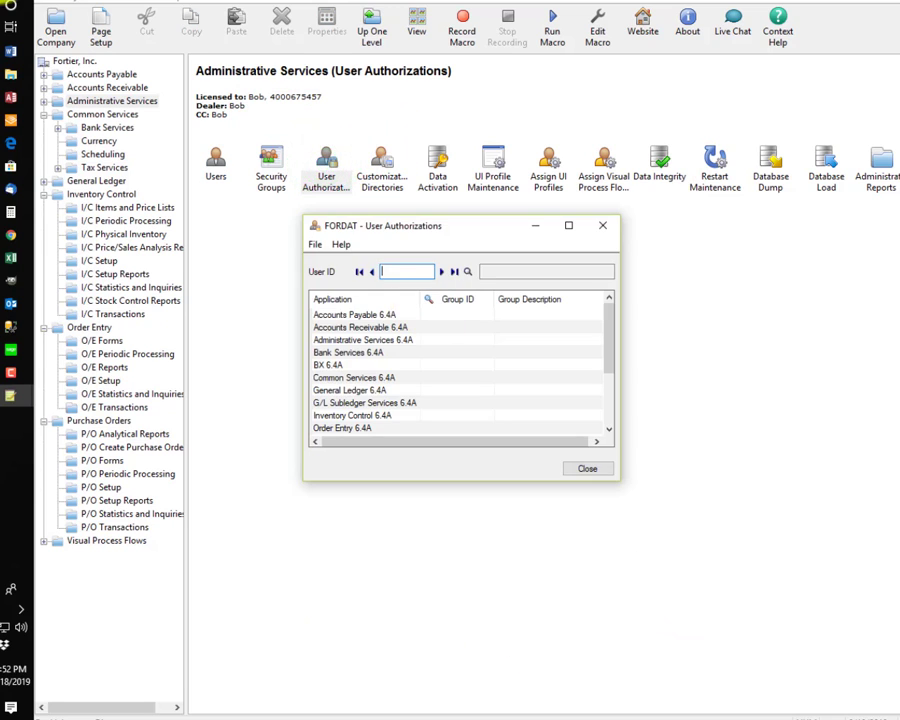
type("CLERKAP")
key("Tab")
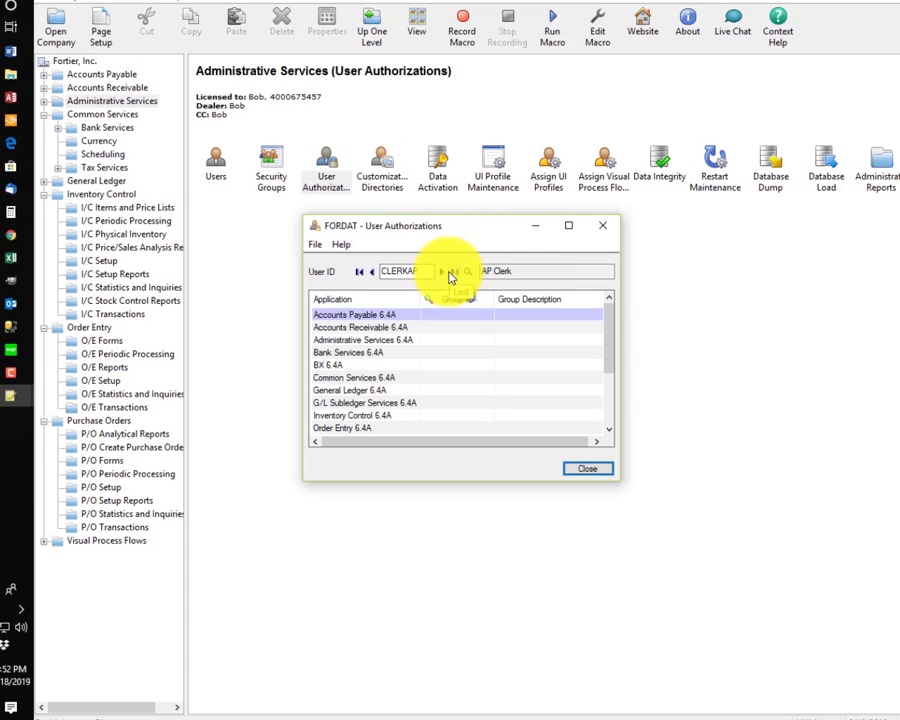
left_click(484, 318)
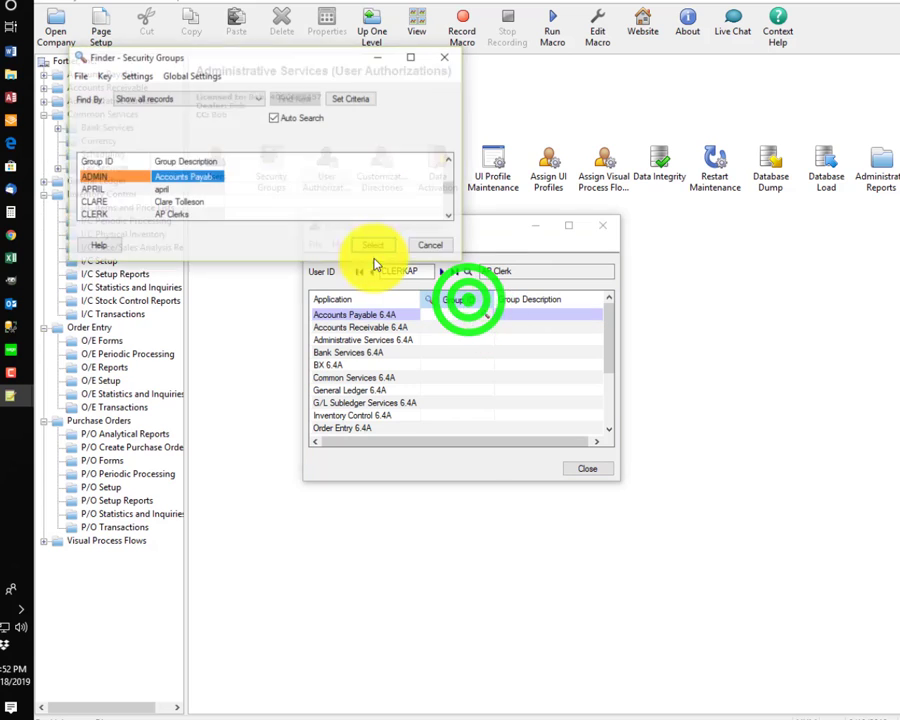
double_click(96, 214)
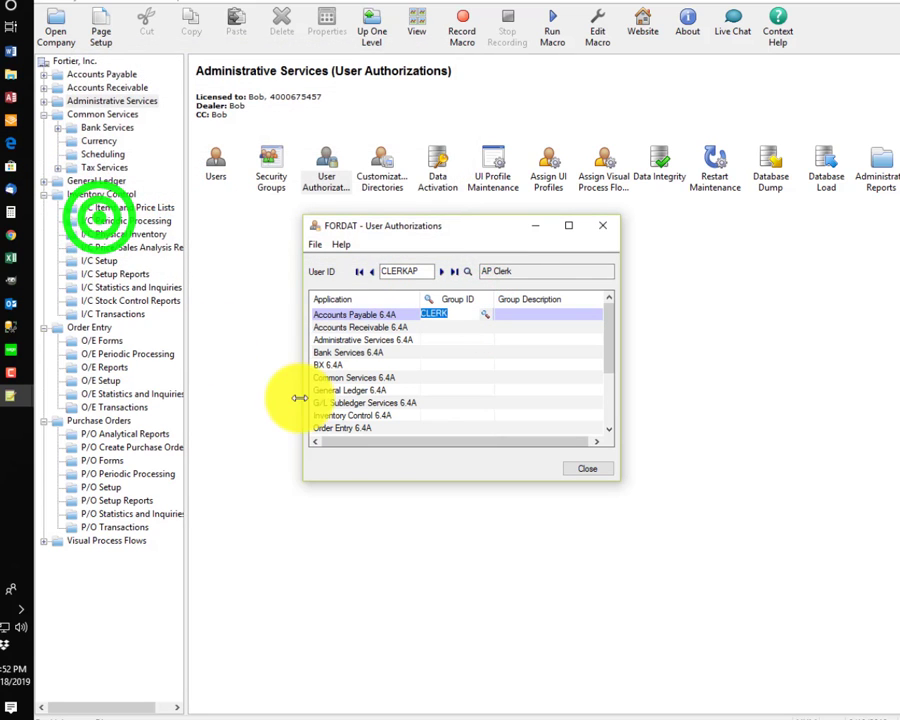
left_click(458, 340)
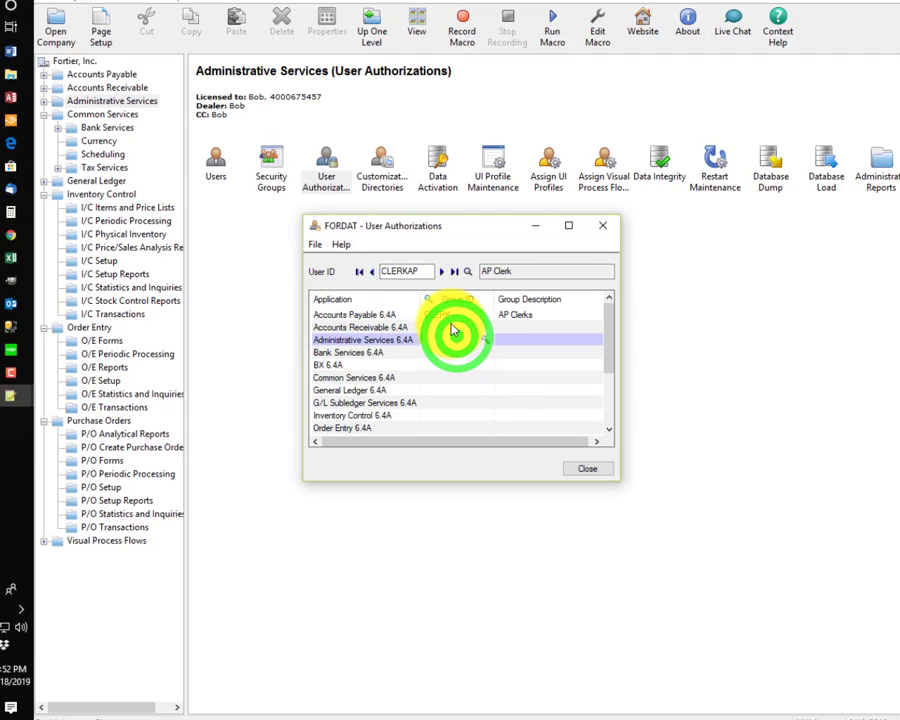
left_click(451, 327)
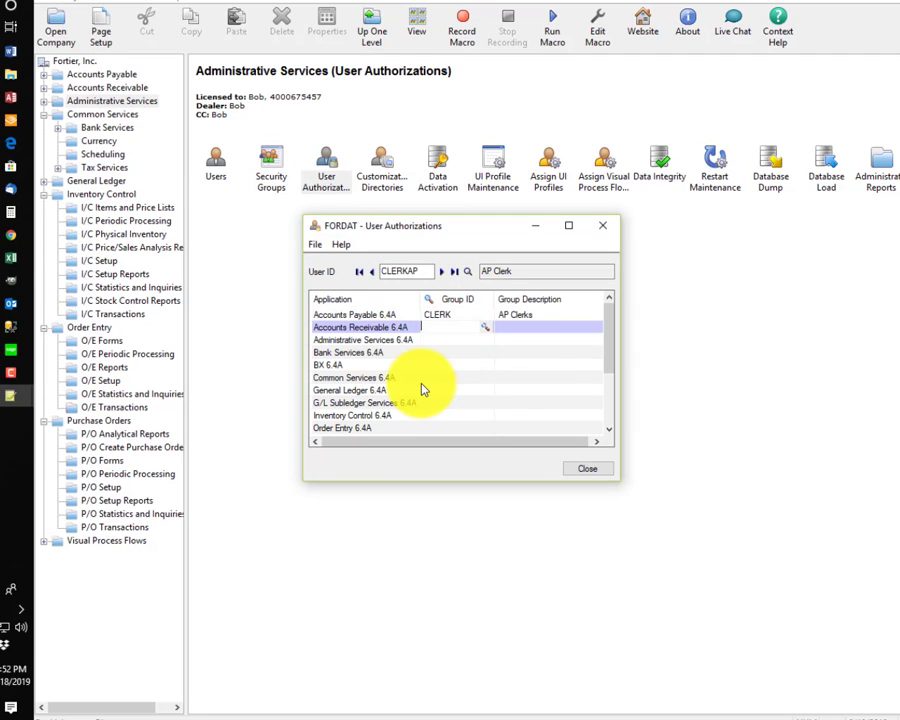
left_click(587, 469)
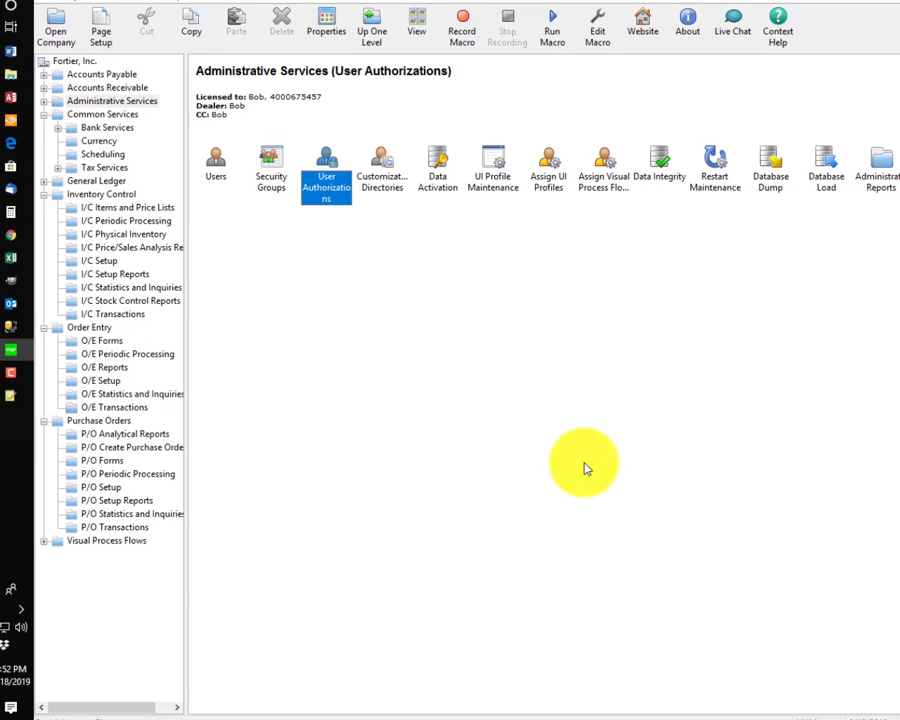